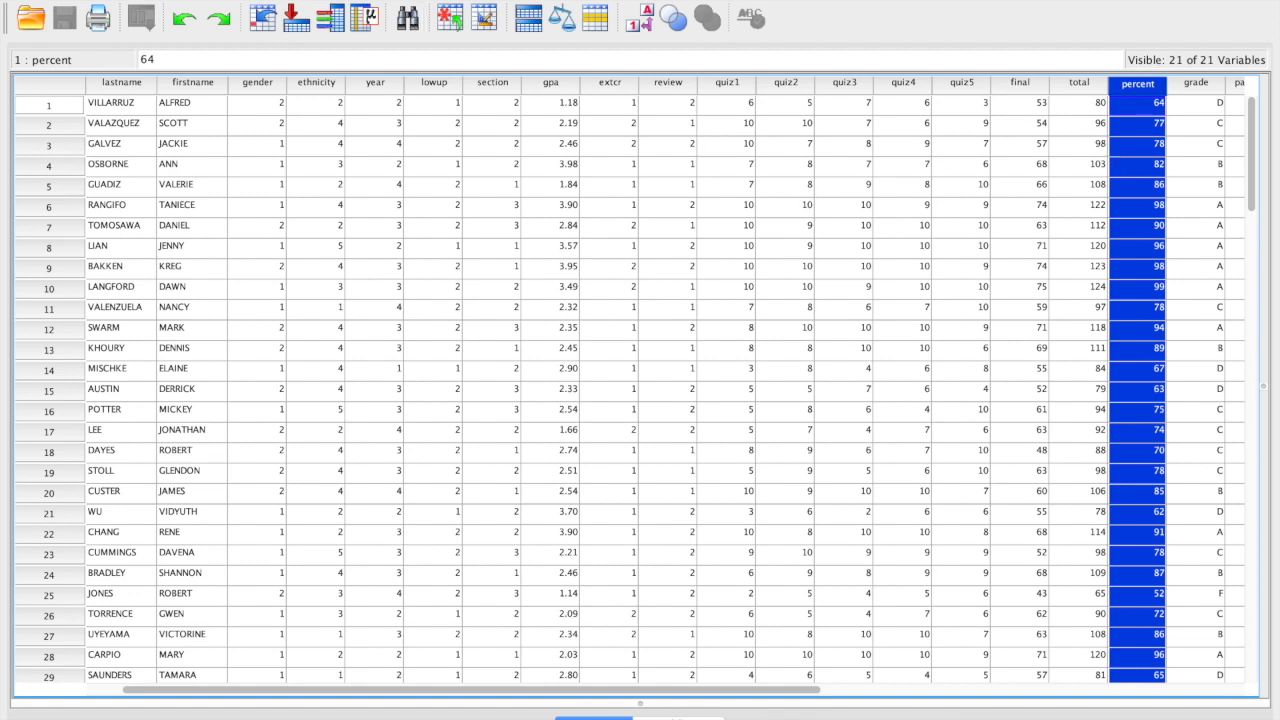
- Start a recode into different variables and add percent as the input variable
{"action": "left_click", "coordinate": [352, 1]}
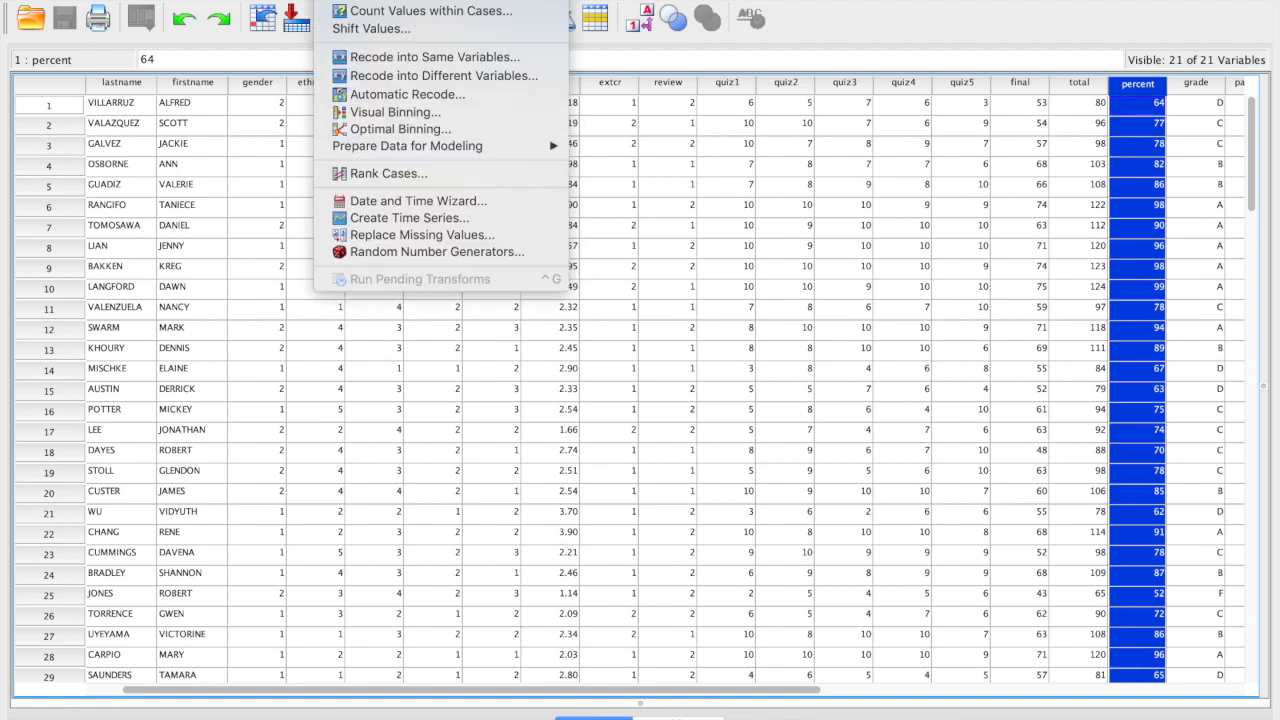
{"action": "left_click", "coordinate": [401, 88]}
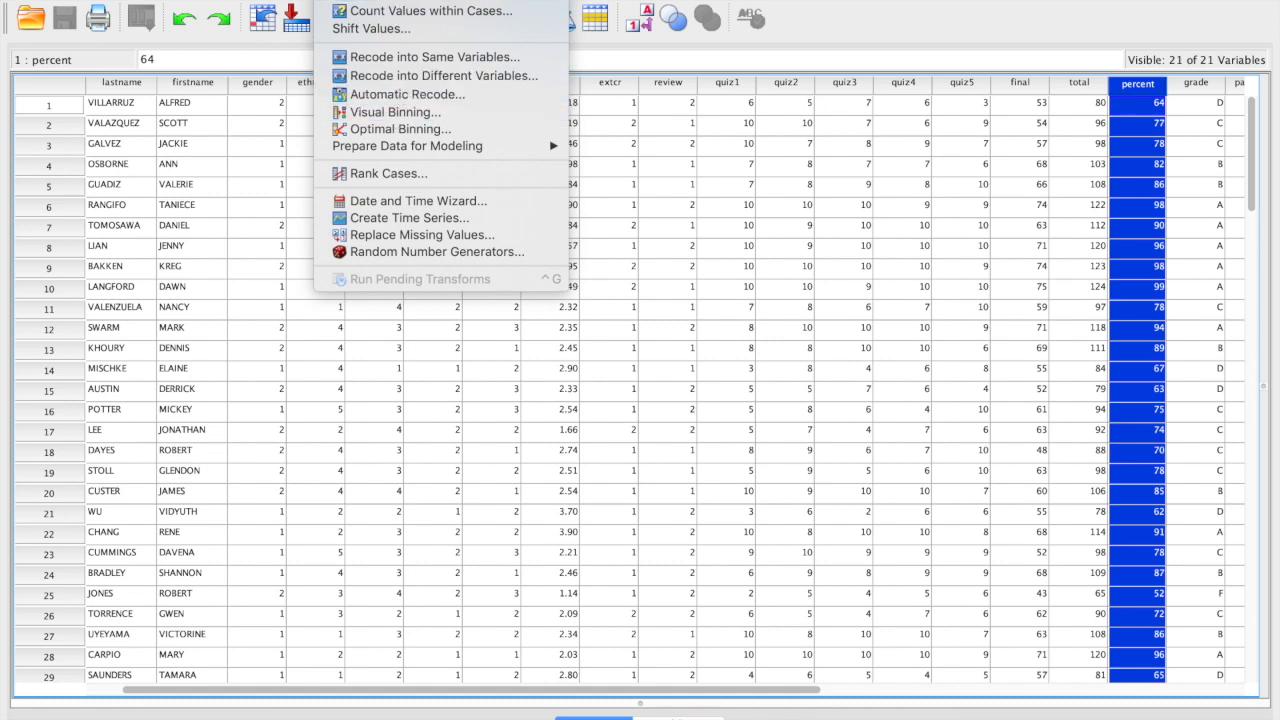
{"action": "left_click", "coordinate": [478, 77]}
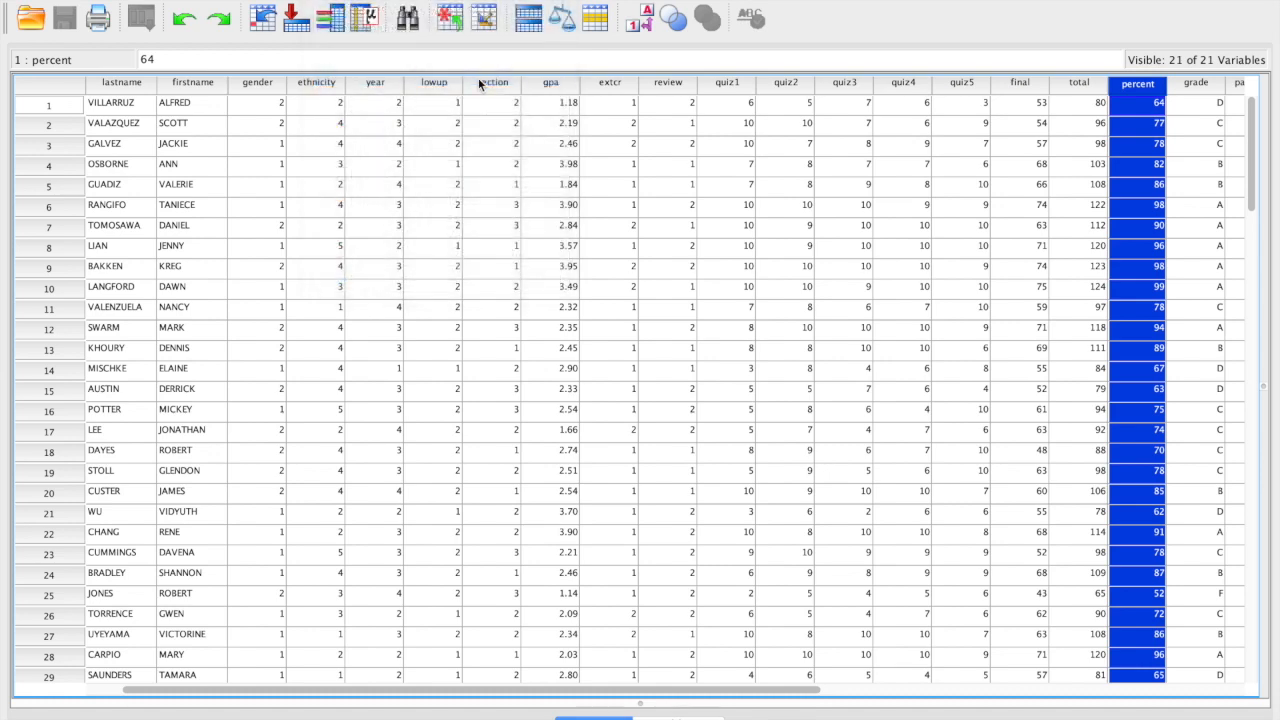
{"action": "left_click_drag", "start_coordinate": [490, 220], "coordinate": [405, 43]}
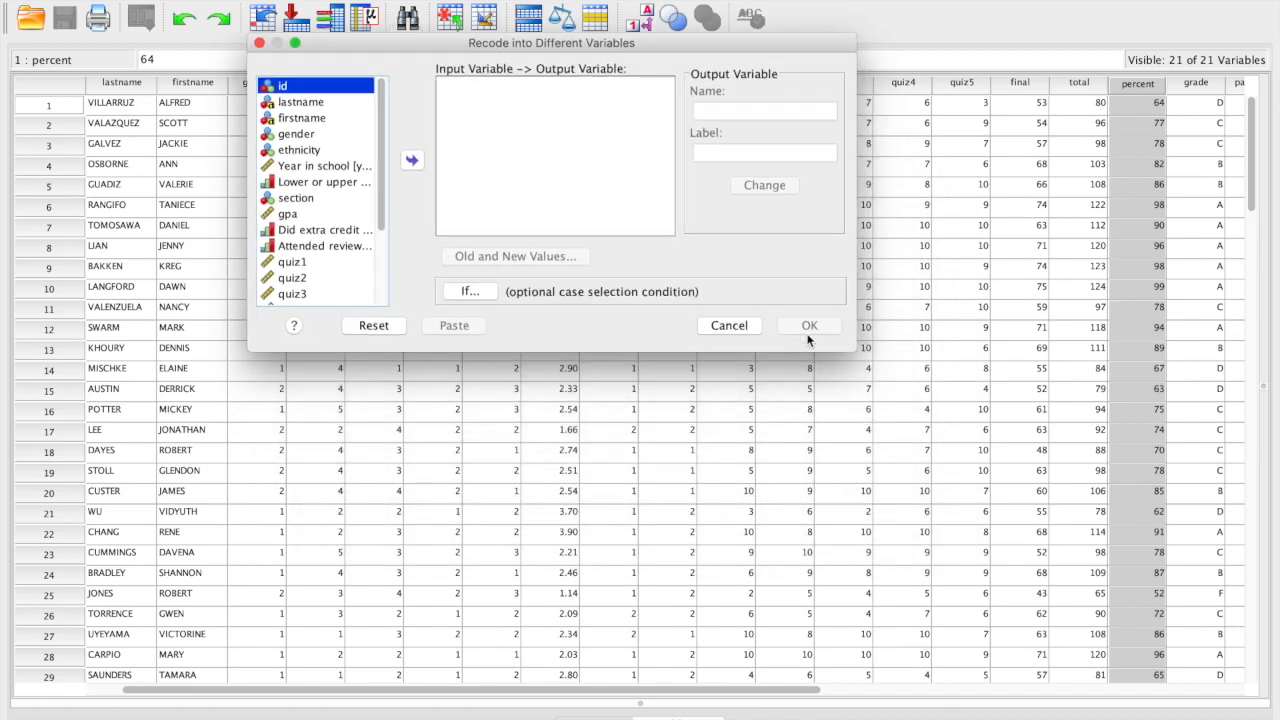
{"action": "left_click_drag", "start_coordinate": [853, 350], "coordinate": [1000, 482]}
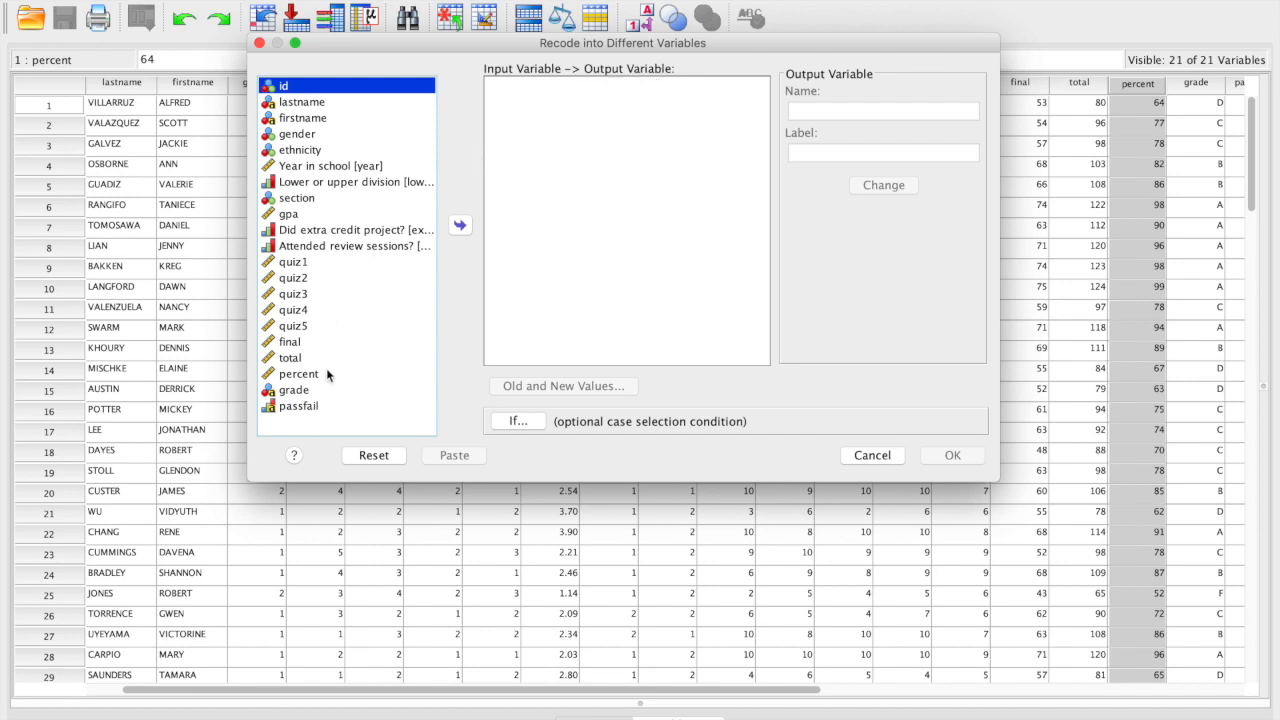
{"action": "left_click", "coordinate": [300, 375]}
{"action": "left_click", "coordinate": [290, 376]}
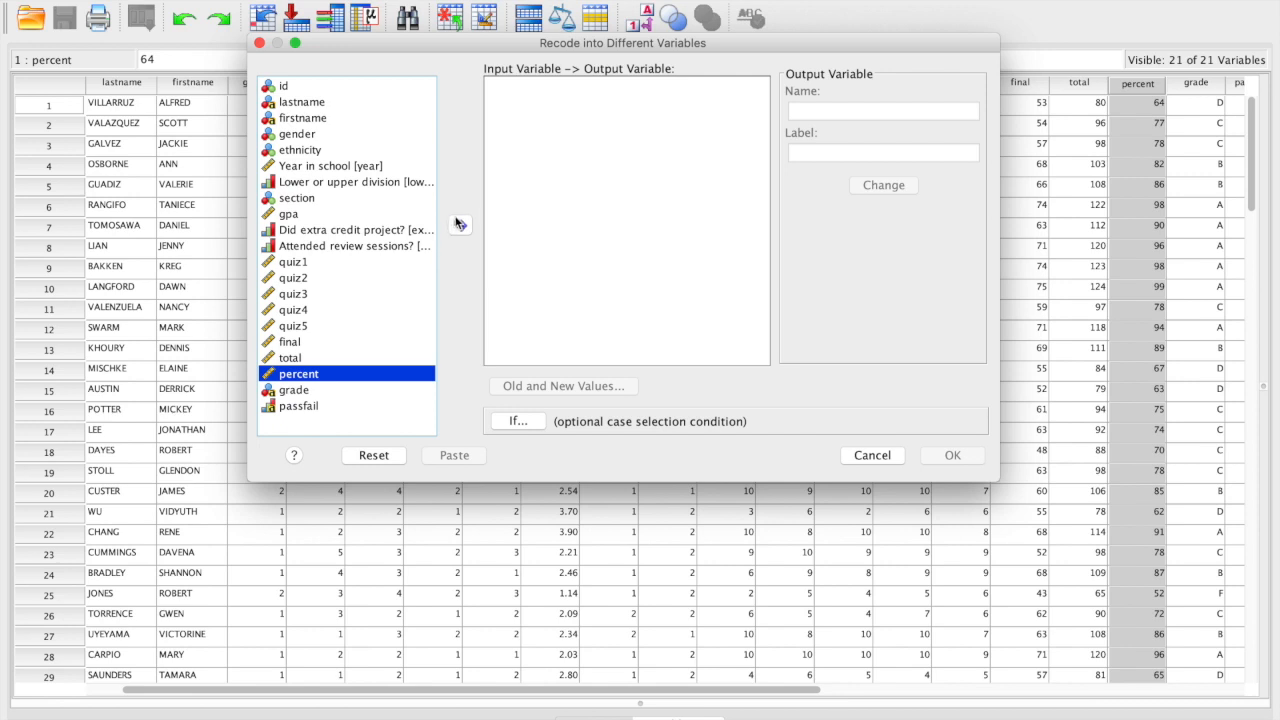
{"action": "left_click", "coordinate": [460, 224]}
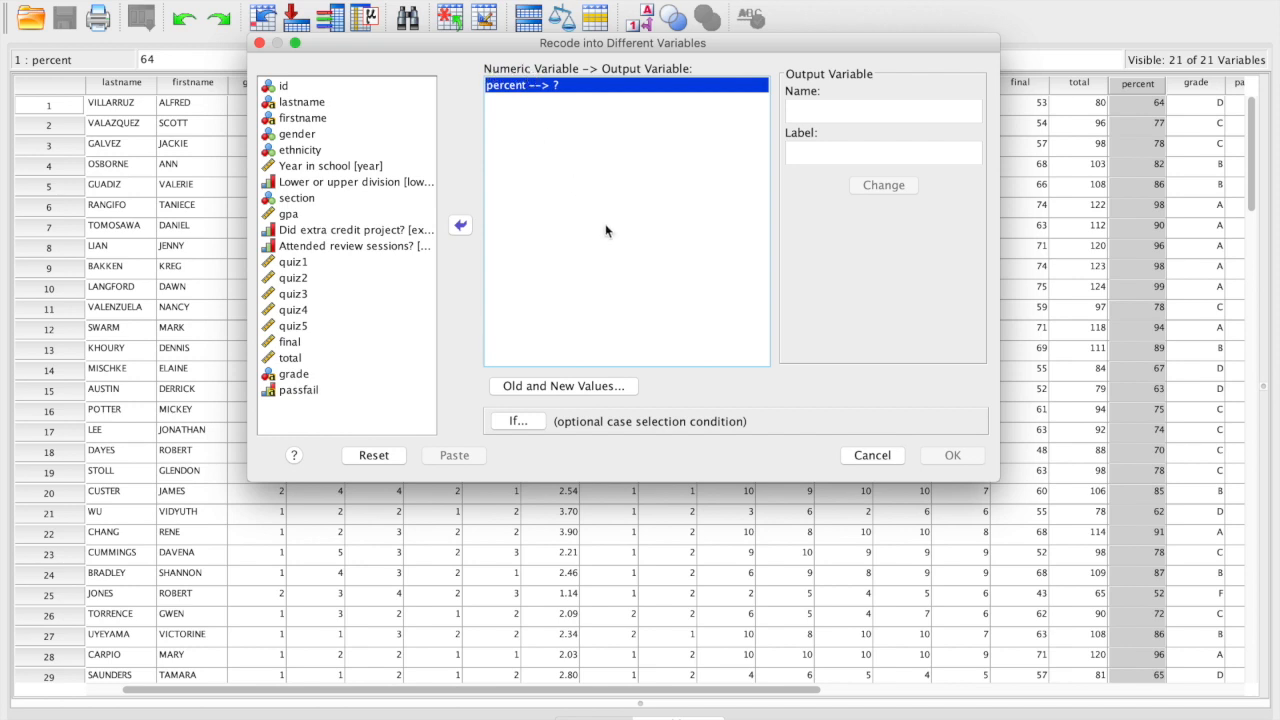
- In the old and new values settings, add a rule recoding the range 0 through 49 to 1
{"action": "left_click", "coordinate": [566, 390]}
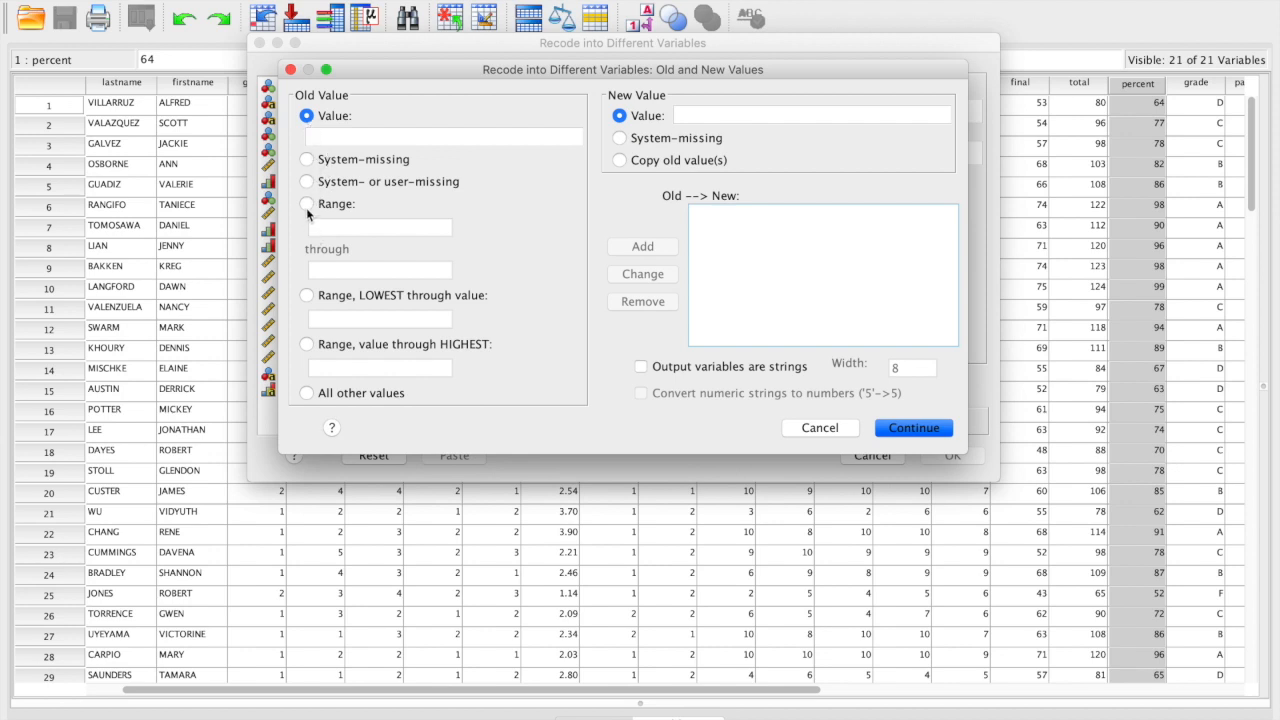
{"action": "left_click", "coordinate": [307, 297]}
{"action": "left_click", "coordinate": [309, 344]}
{"action": "left_click", "coordinate": [310, 297]}
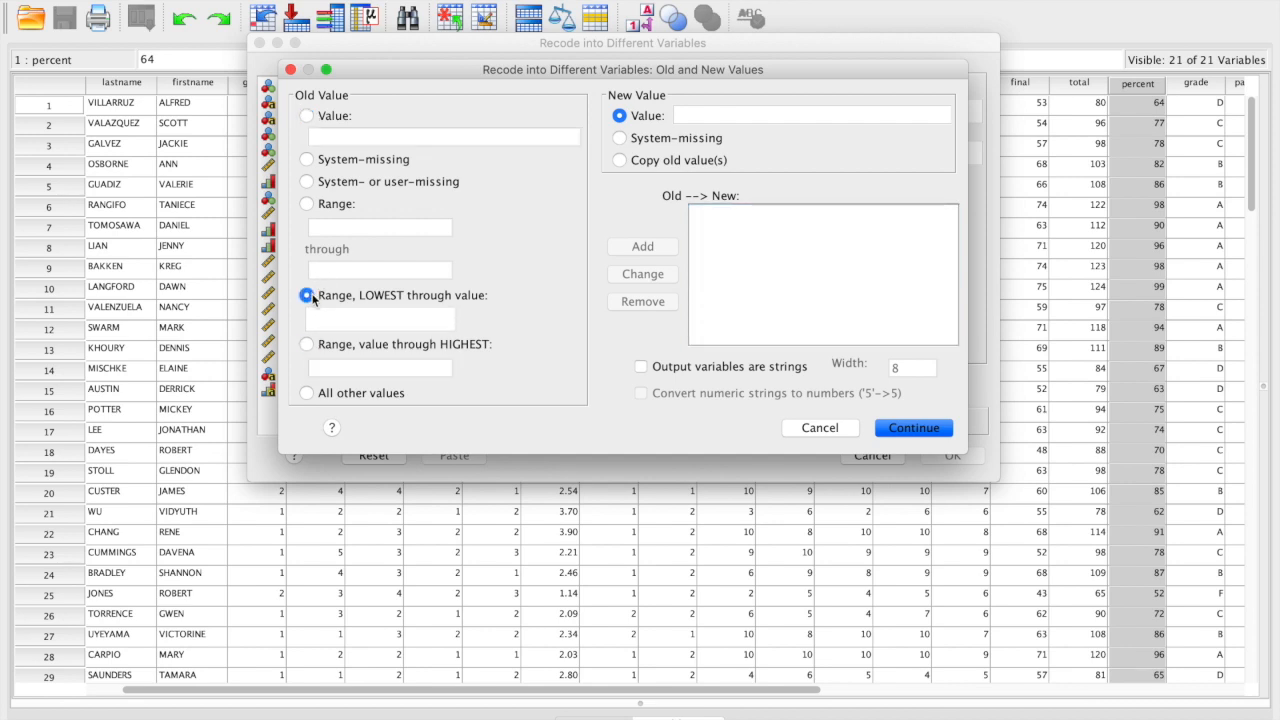
{"action": "left_click", "coordinate": [307, 204]}
{"action": "left_click", "coordinate": [330, 224]}
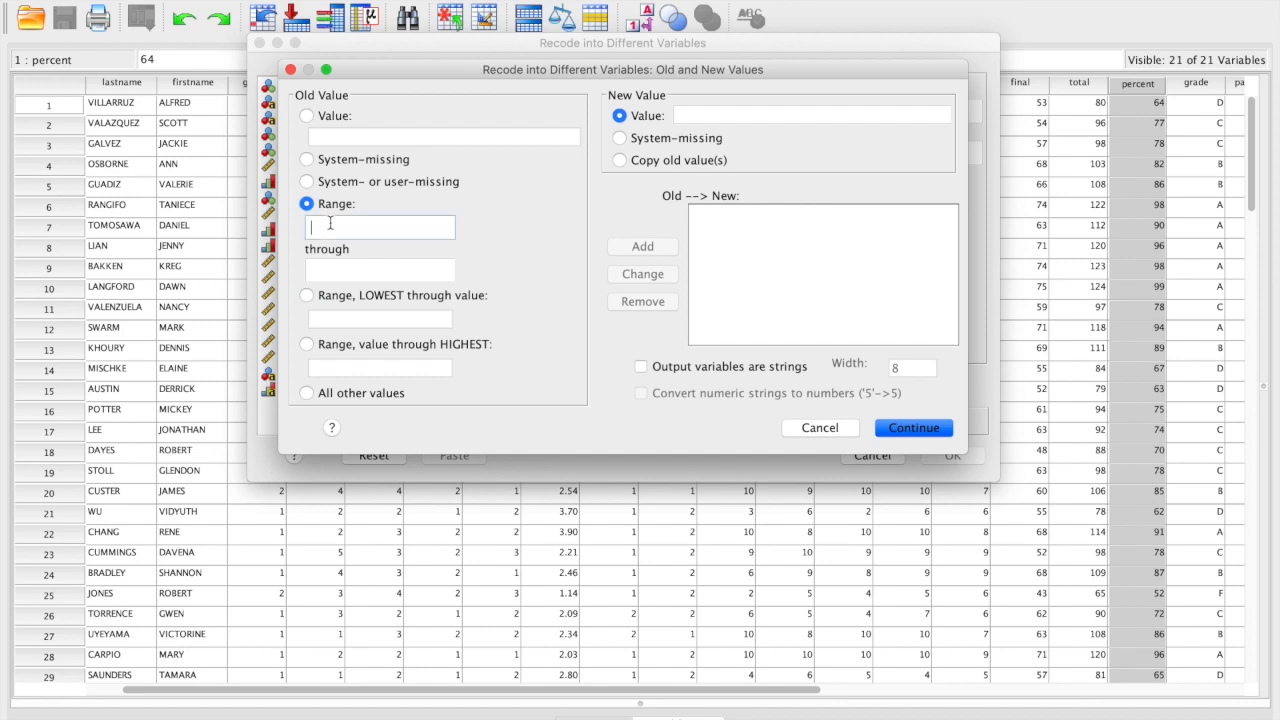
{"action": "type", "text": "0"}
{"action": "left_click", "coordinate": [324, 272]}
{"action": "type", "text": "49"}
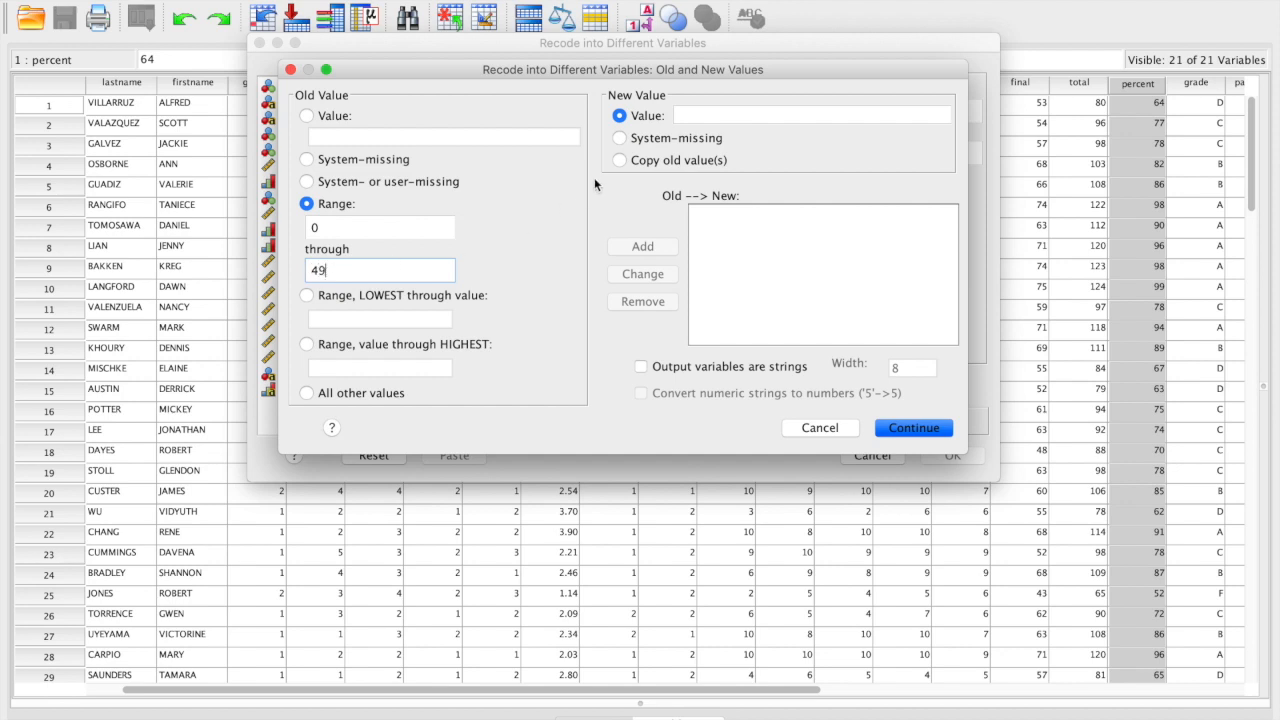
{"action": "left_click", "coordinate": [688, 115]}
{"action": "type", "text": "1"}
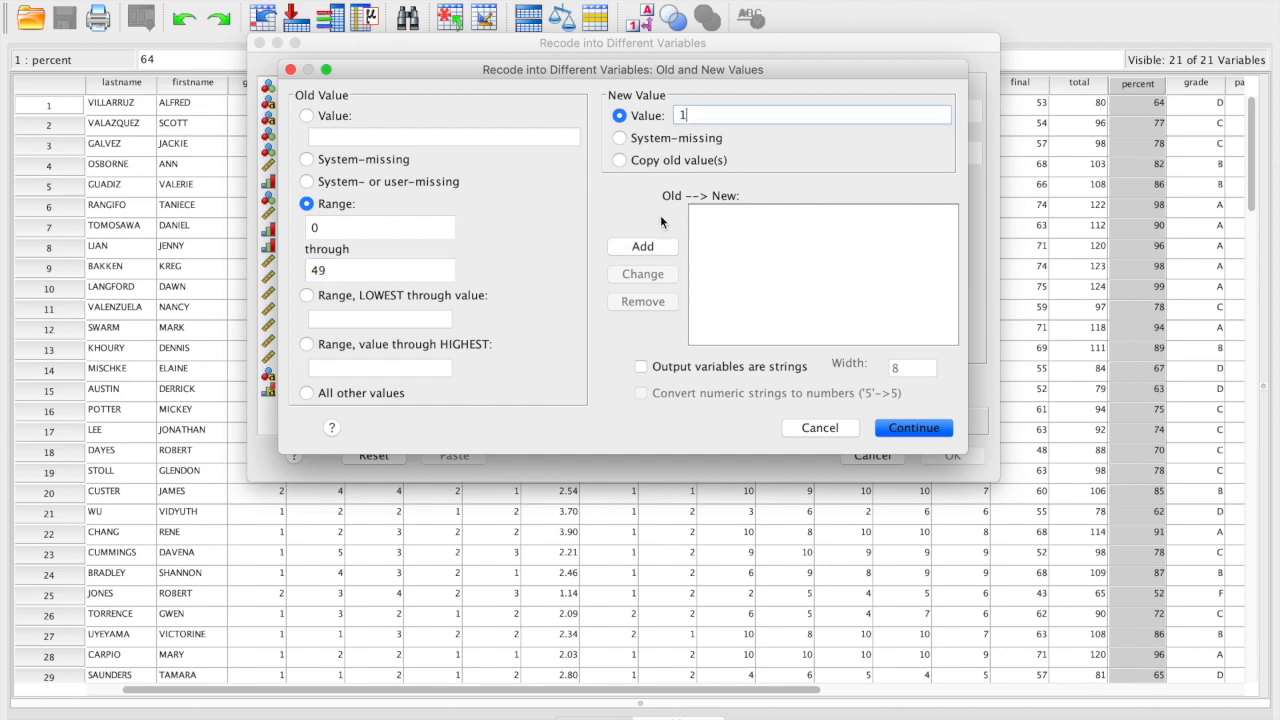
{"action": "left_click", "coordinate": [660, 247]}
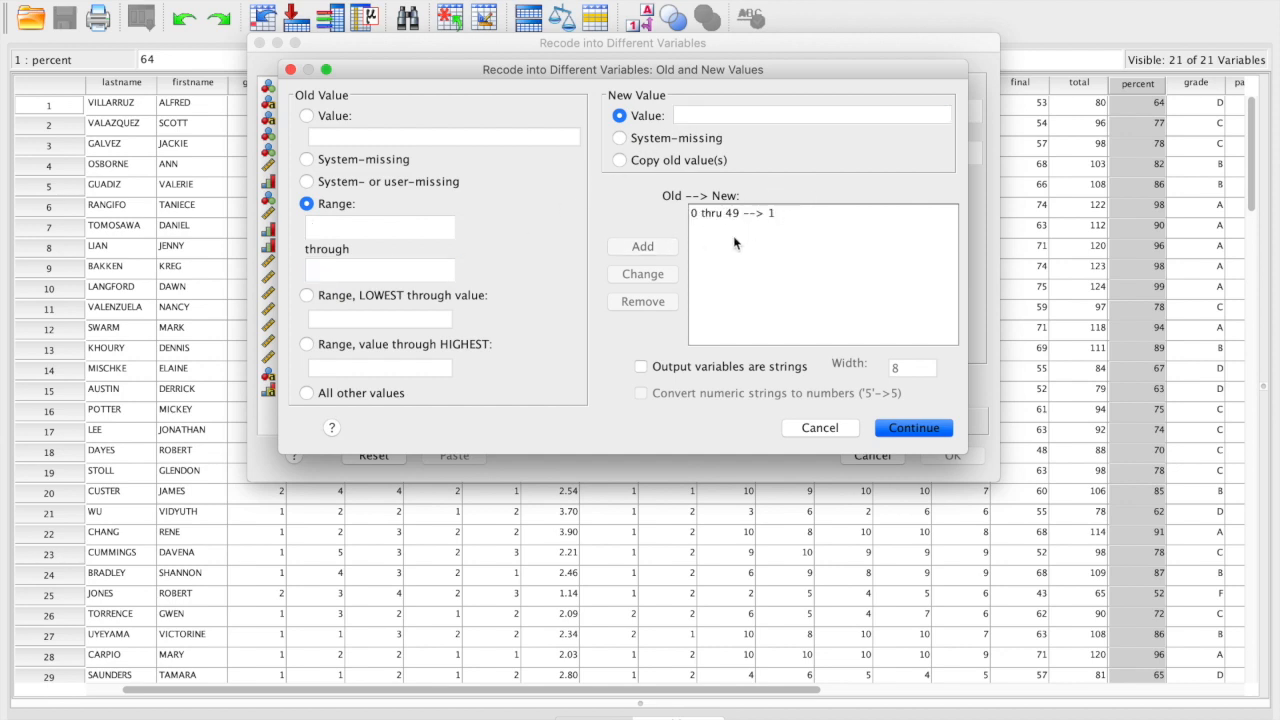
- Add a rule recoding the range 50 through 54 to the new value 2
{"action": "left_click", "coordinate": [349, 229]}
{"action": "type", "text": "50"}
{"action": "left_click", "coordinate": [354, 272]}
{"action": "type", "text": "54"}
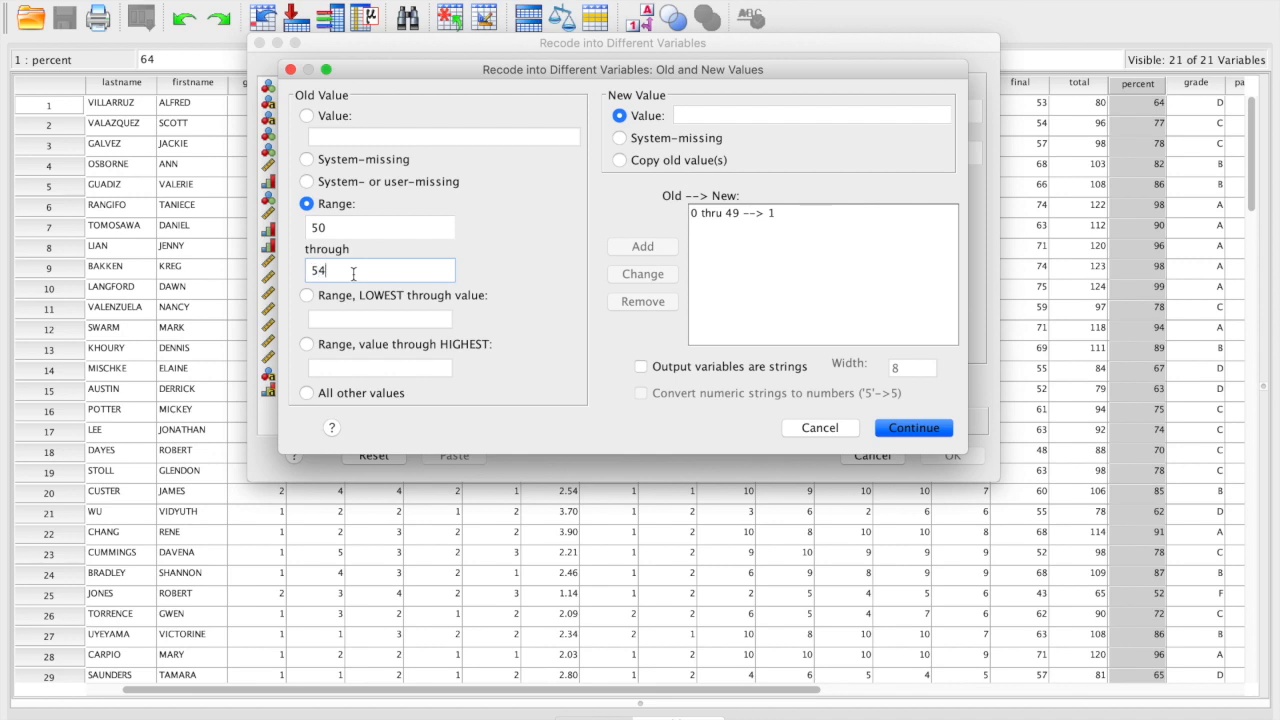
{"action": "left_click", "coordinate": [688, 114]}
{"action": "type", "text": "2"}
{"action": "left_click", "coordinate": [643, 246]}
- Add a rule recoding the range 55 through 59 to the new value 3
{"action": "left_click", "coordinate": [379, 229]}
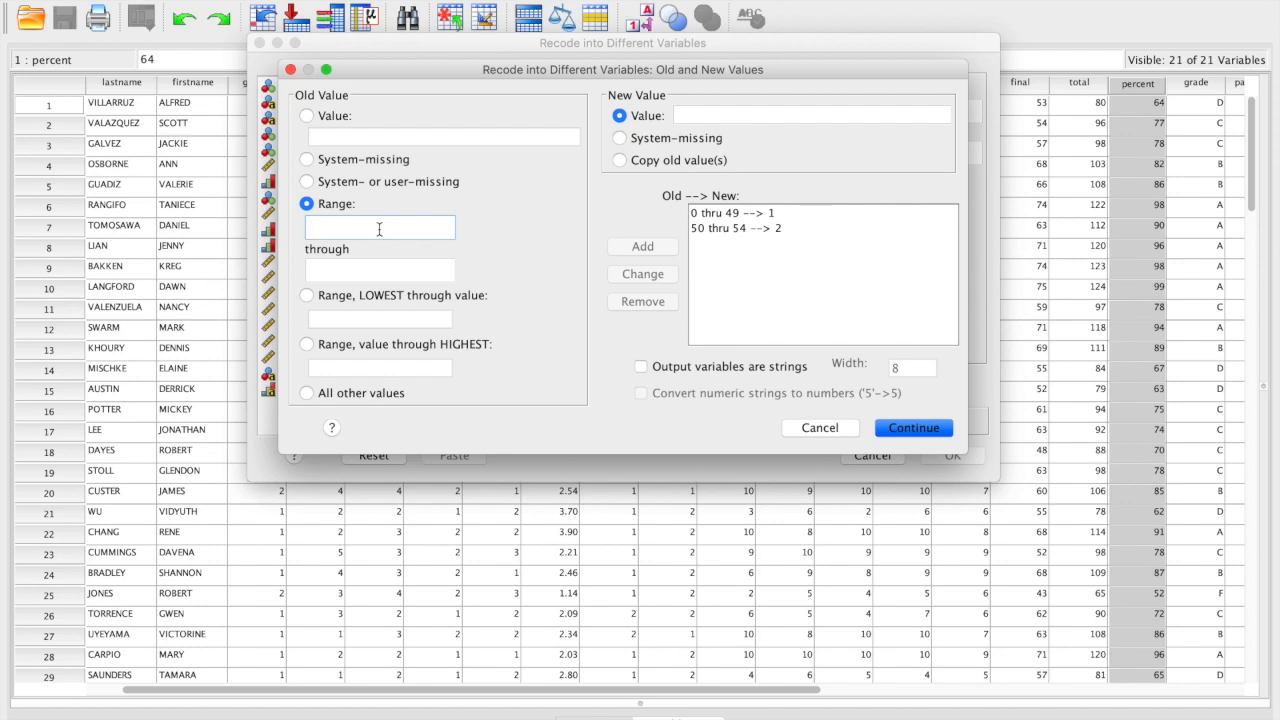
{"action": "type", "text": "55"}
{"action": "left_click", "coordinate": [369, 270]}
{"action": "type", "text": "59"}
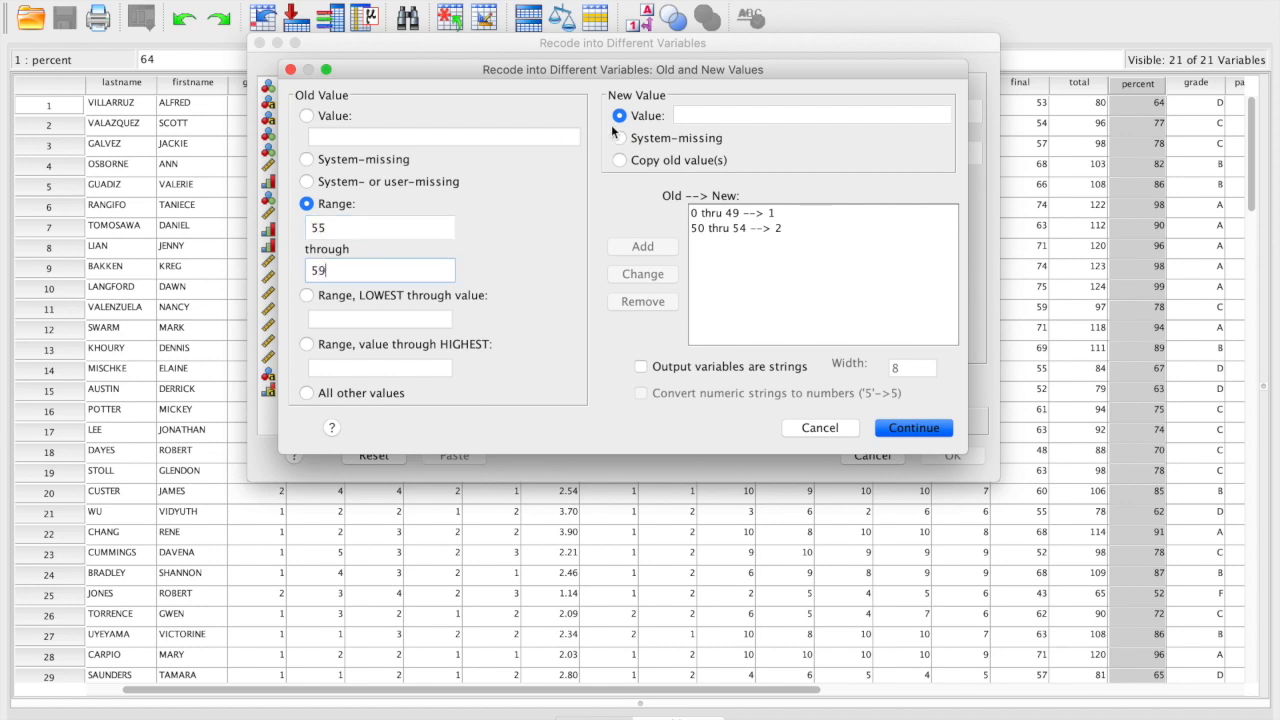
{"action": "left_click", "coordinate": [687, 117]}
{"action": "type", "text": "3"}
{"action": "left_click", "coordinate": [643, 246]}
- Add a rule recoding the range 60 through 71 to the new value 4
{"action": "left_click", "coordinate": [372, 228]}
{"action": "type", "text": "60"}
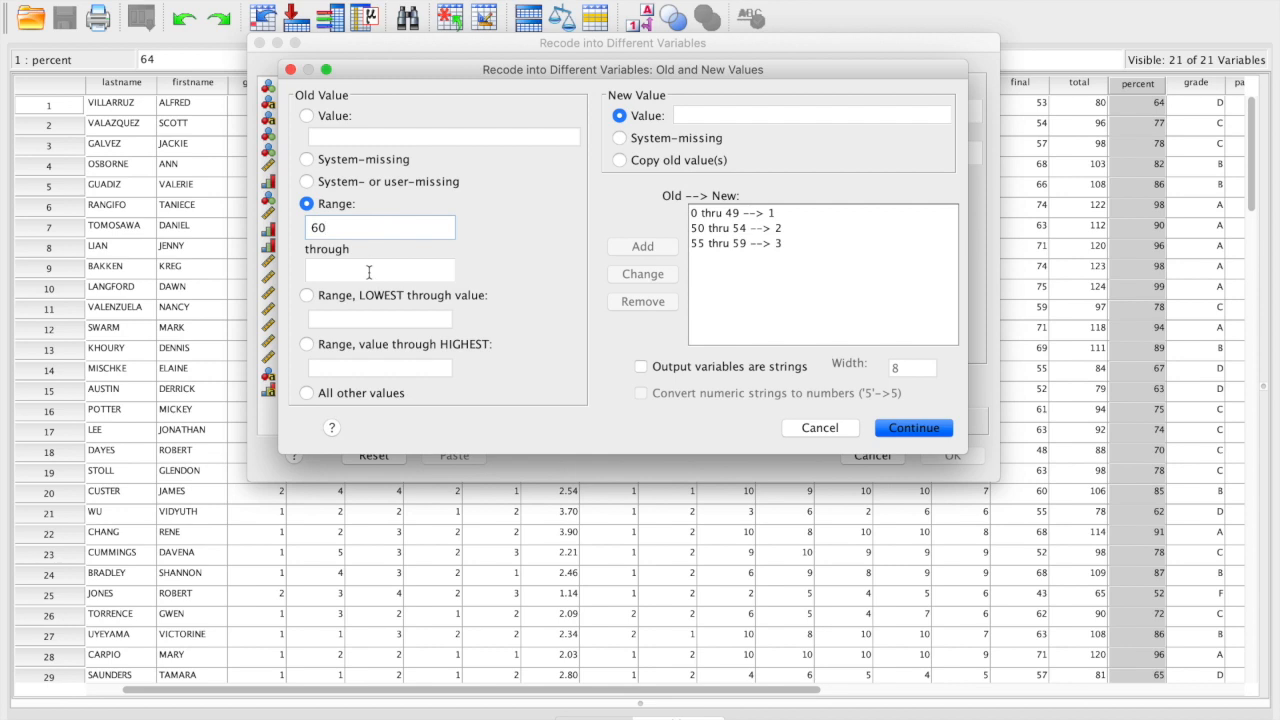
{"action": "left_click", "coordinate": [366, 269]}
{"action": "type", "text": "71"}
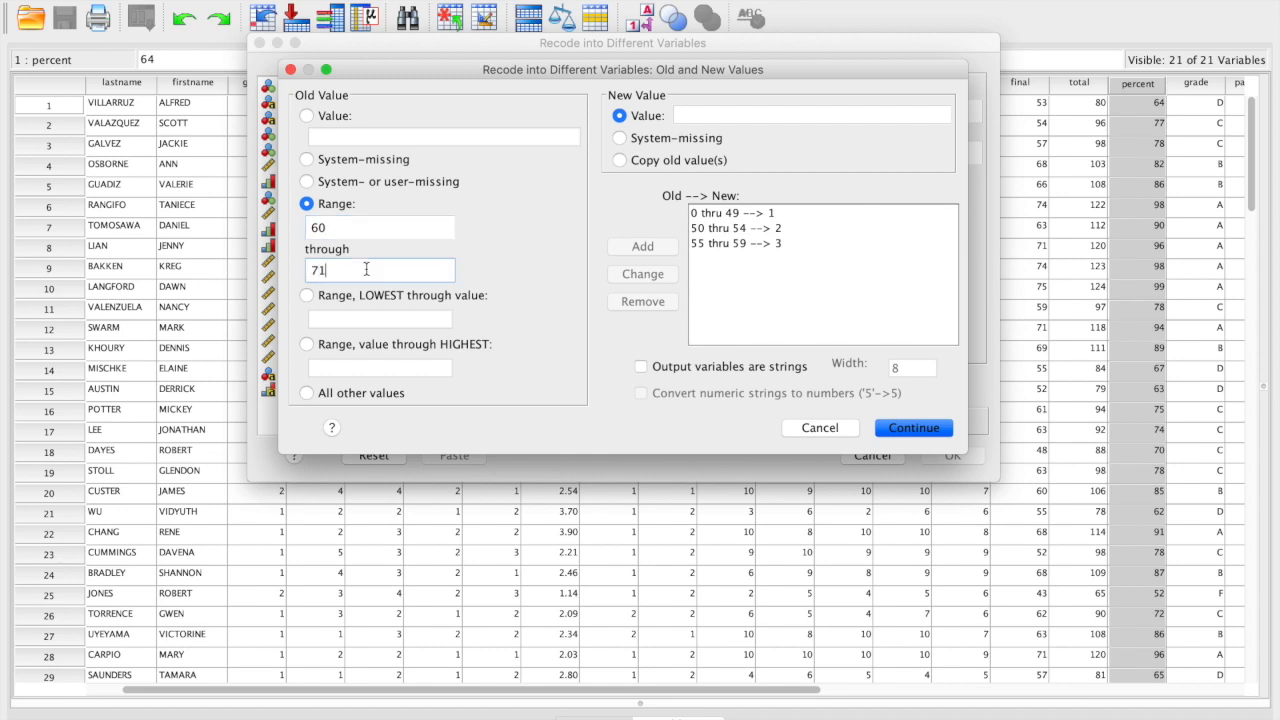
{"action": "left_click", "coordinate": [688, 118]}
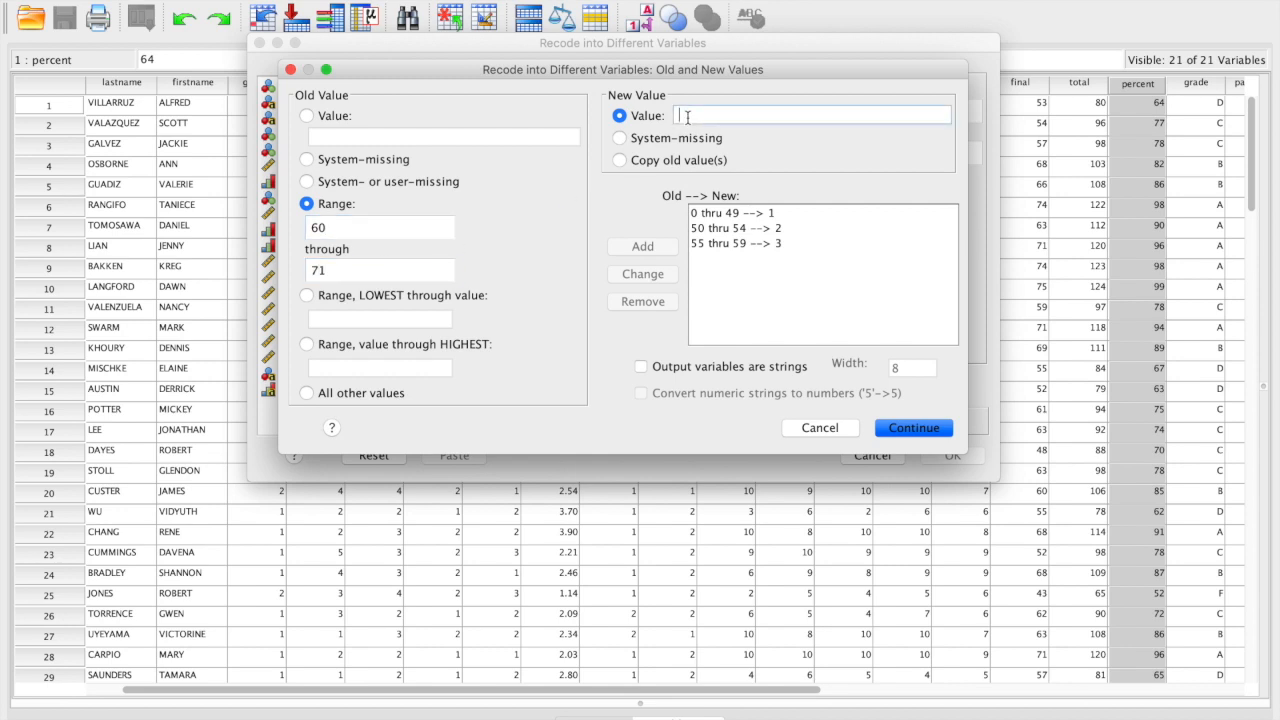
{"action": "type", "text": "4"}
{"action": "left_click", "coordinate": [643, 246]}
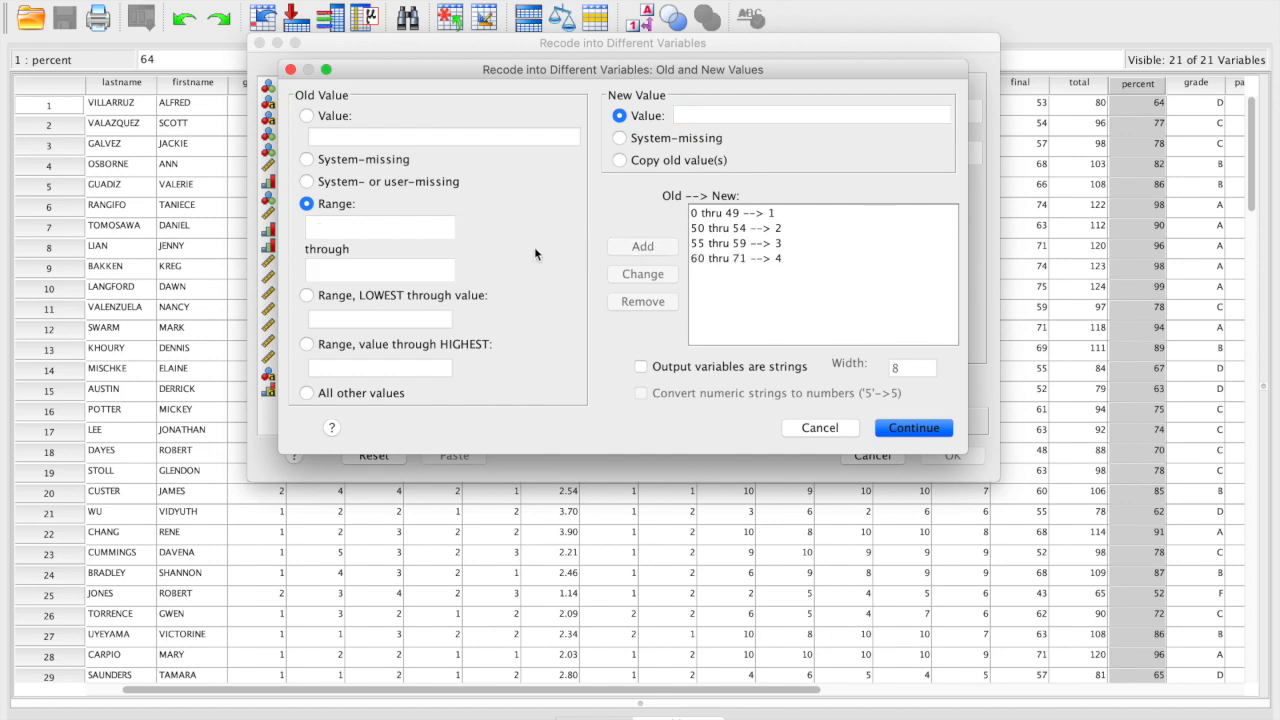
- Add a rule recoding the range 72 through 84 to the new value 5
{"action": "left_click", "coordinate": [402, 230]}
{"action": "type", "text": "72"}
{"action": "left_click", "coordinate": [390, 273]}
{"action": "type", "text": "84"}
{"action": "left_click", "coordinate": [700, 116]}
{"action": "type", "text": "5"}
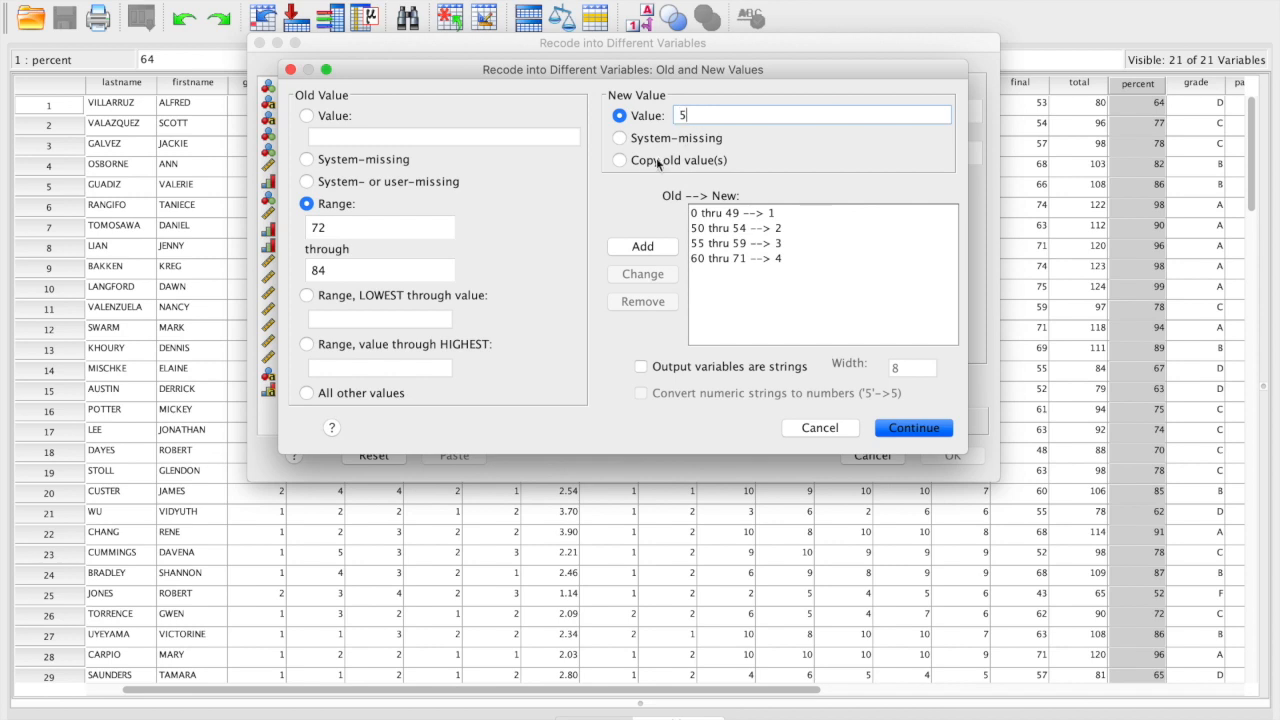
{"action": "left_click", "coordinate": [634, 243]}
- Add a rule recoding the range 85 through 100 to the new value 6
{"action": "left_click", "coordinate": [419, 228]}
{"action": "type", "text": "85"}
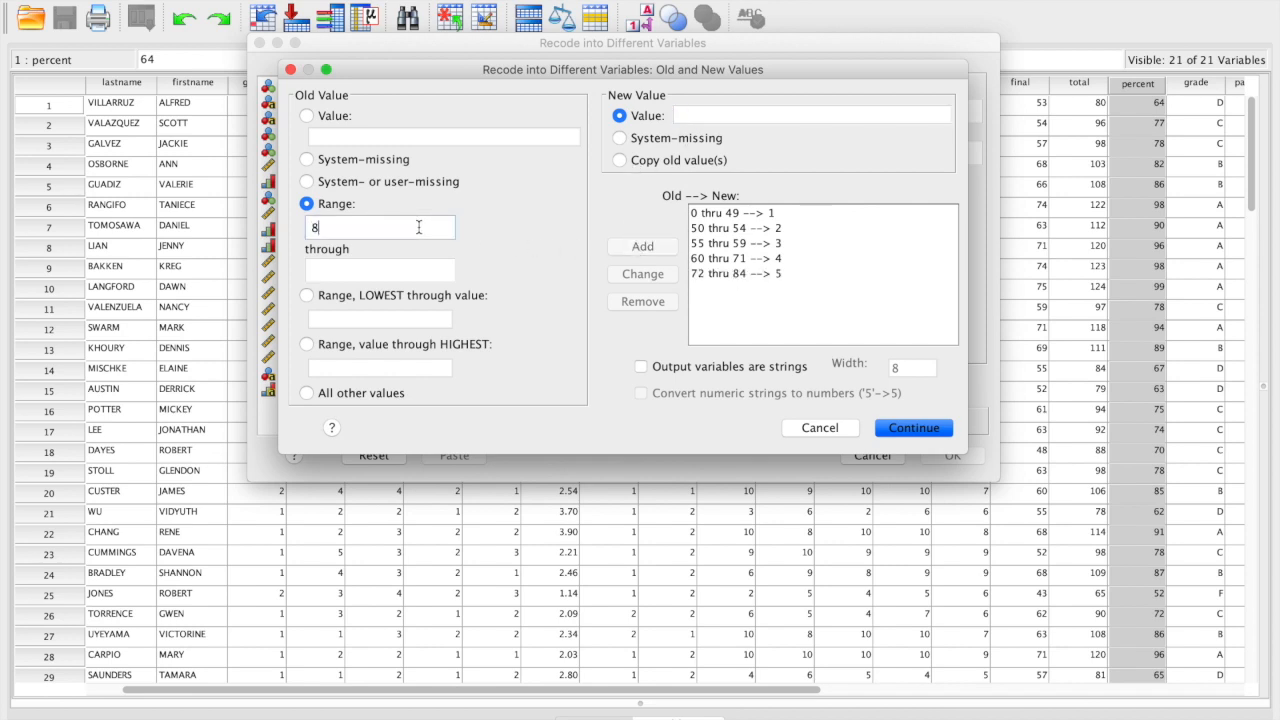
{"action": "left_click", "coordinate": [407, 266]}
{"action": "type", "text": "100"}
{"action": "left_click", "coordinate": [684, 115]}
{"action": "type", "text": "6"}
{"action": "left_click", "coordinate": [645, 247]}
- Try a new value of 5 for the 60 through 71 rule and put it back to 4
{"action": "left_click", "coordinate": [736, 261]}
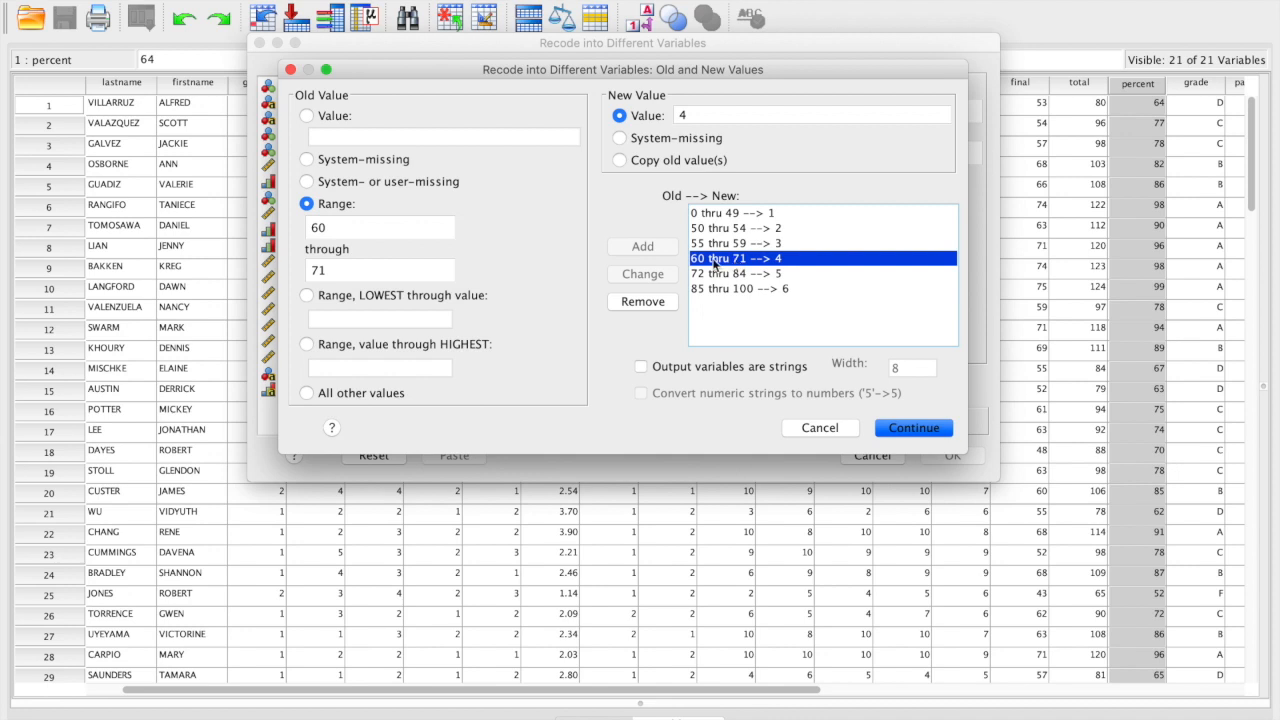
{"action": "left_click", "coordinate": [688, 115]}
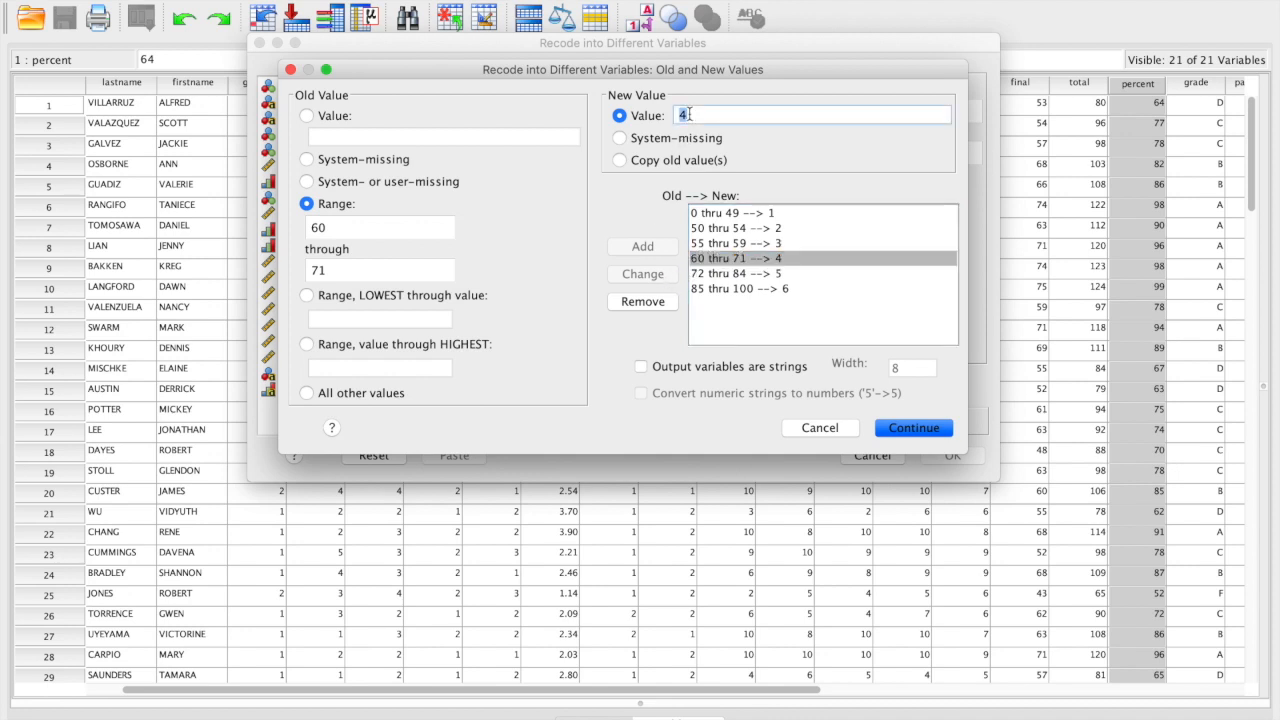
{"action": "type", "text": "5"}
{"action": "double_click", "coordinate": [688, 115]}
{"action": "type", "text": "4"}
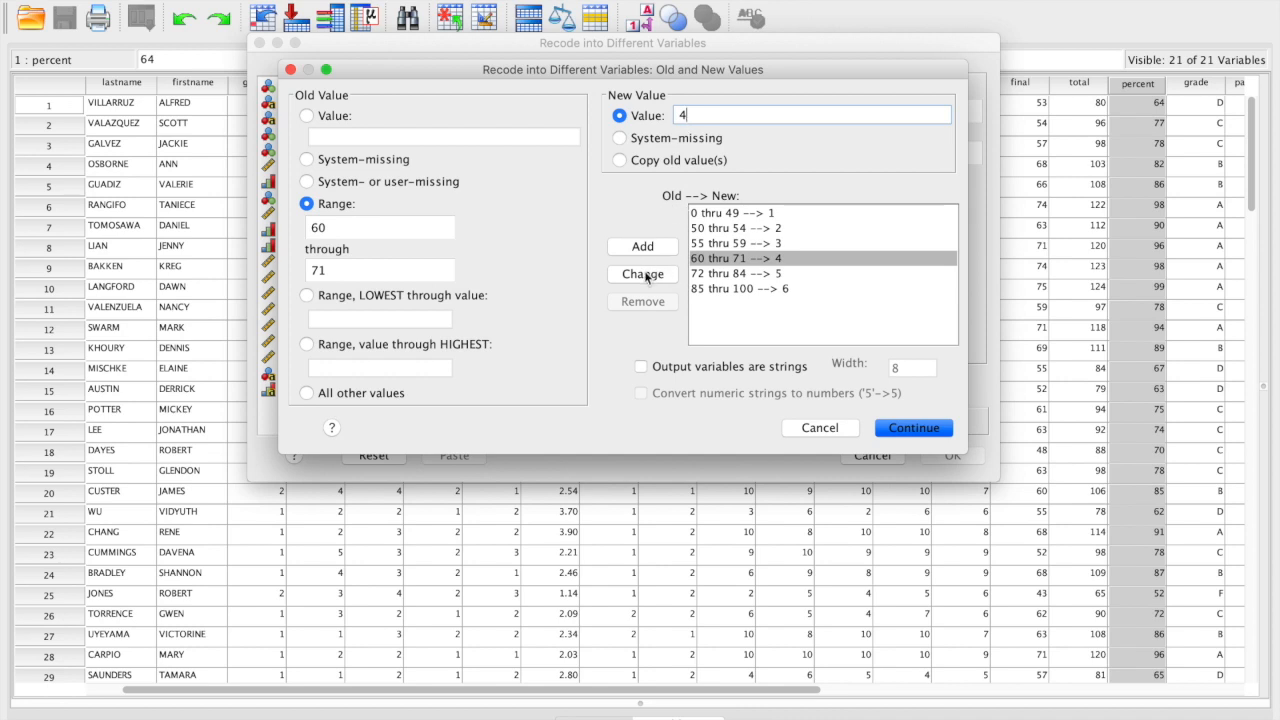
{"action": "left_click", "coordinate": [780, 314]}
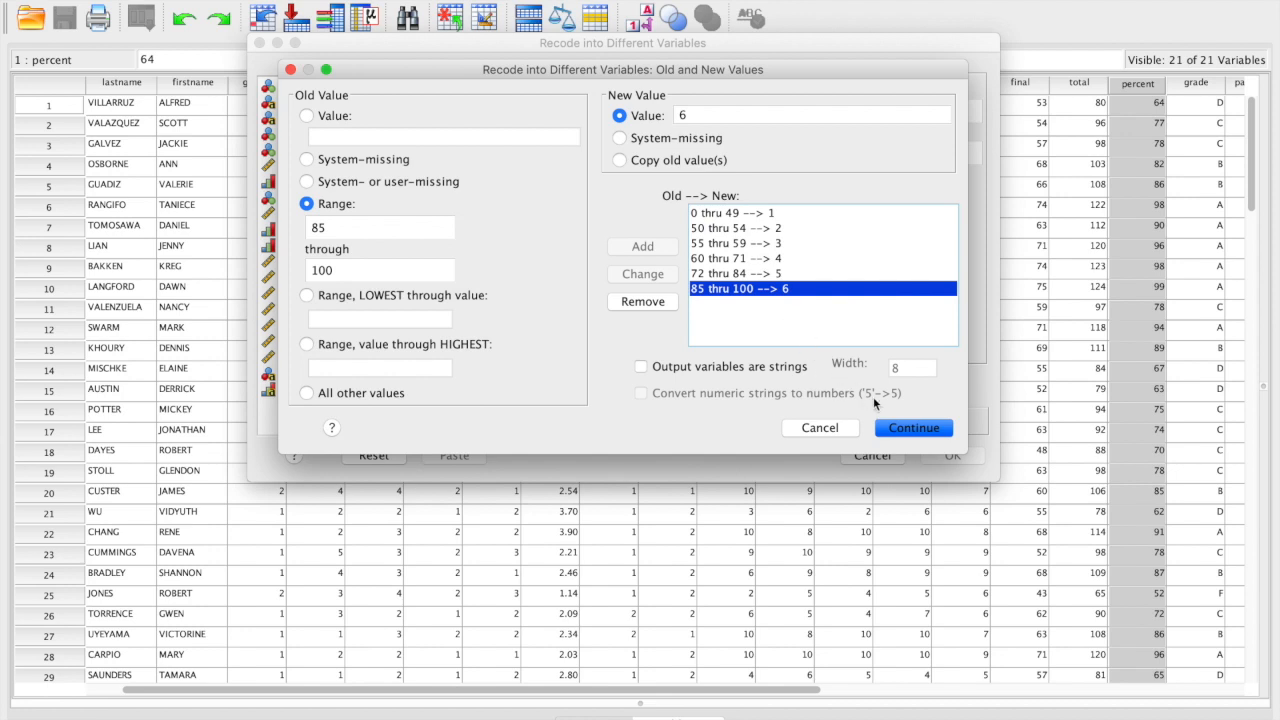
- Accept the rules, define the output variable percent_descriptor with the label "Describes final percent grade.", and run the recode
{"action": "left_click", "coordinate": [910, 427]}
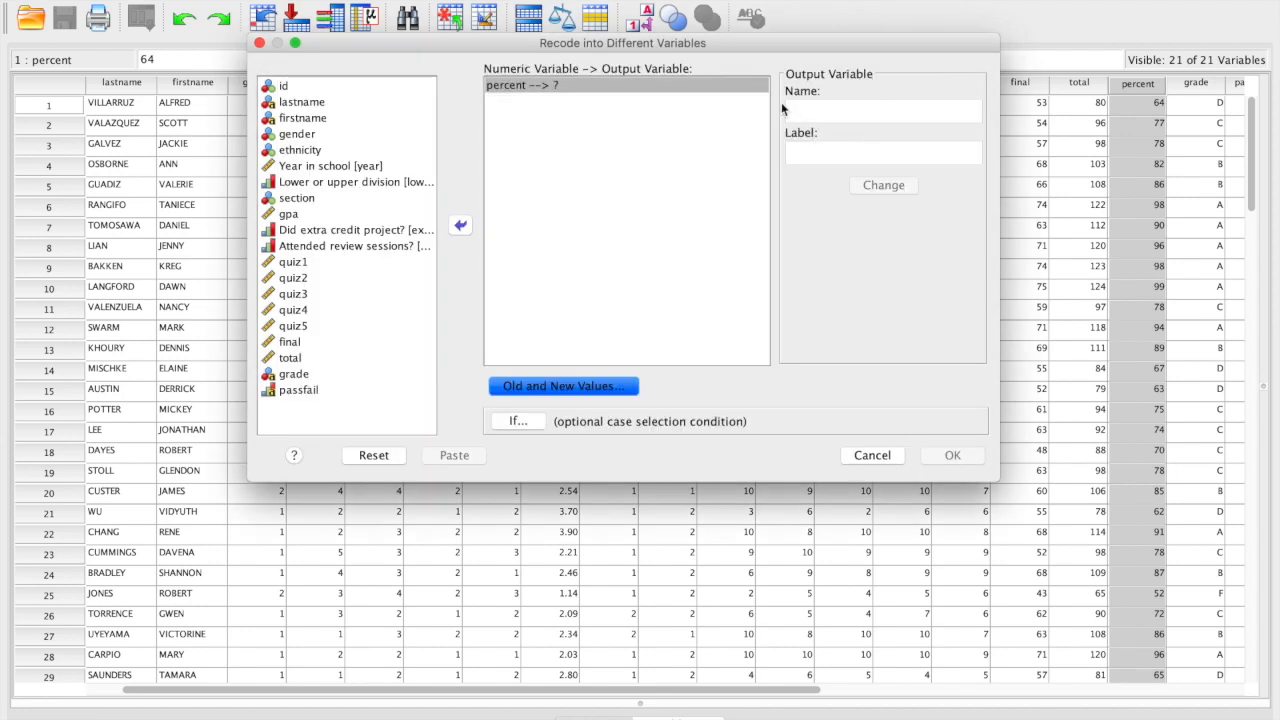
{"action": "left_click", "coordinate": [822, 114]}
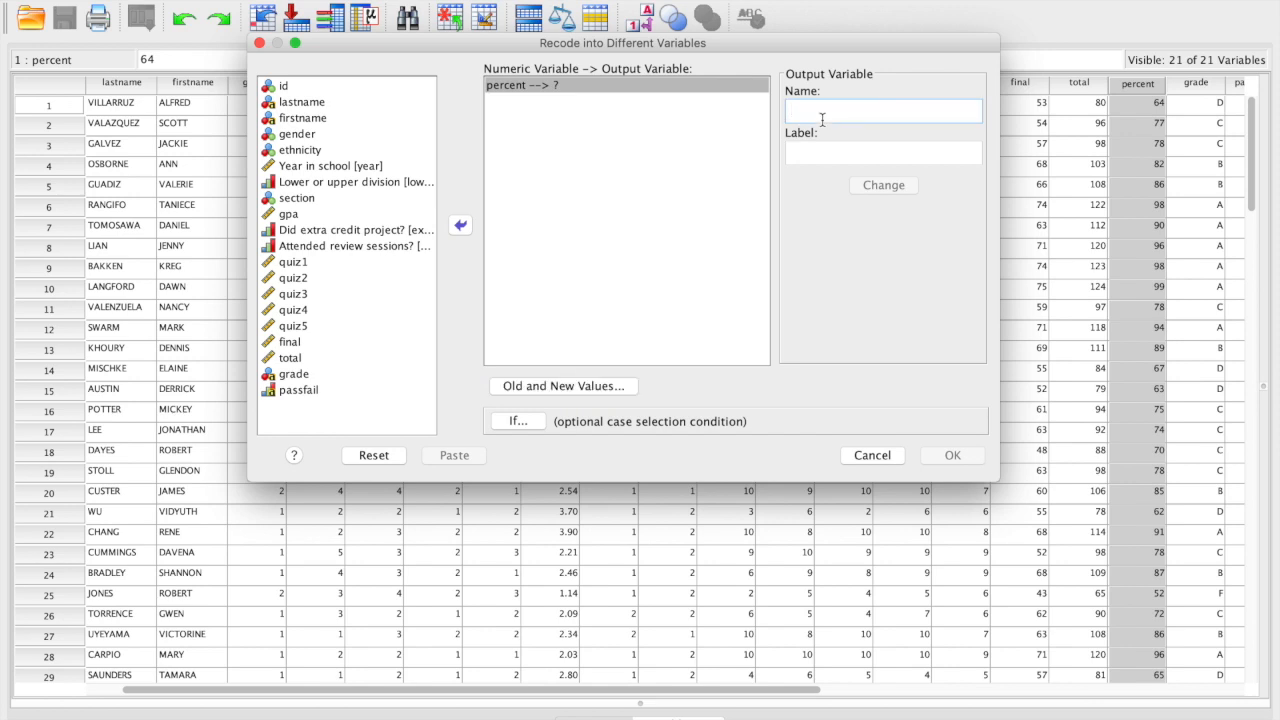
{"action": "type", "text": "percent_descriptor"}
{"action": "left_click", "coordinate": [821, 155]}
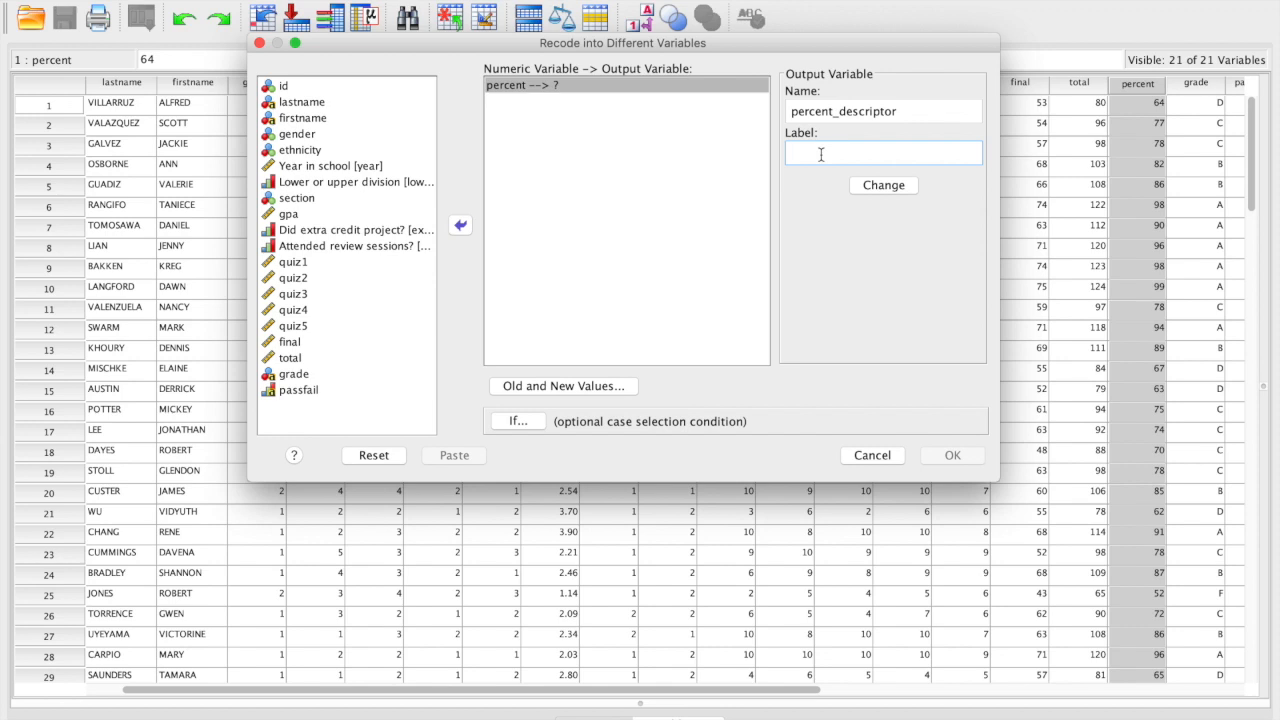
{"action": "type", "text": "Describes final percent grade."}
{"action": "left_click", "coordinate": [882, 187]}
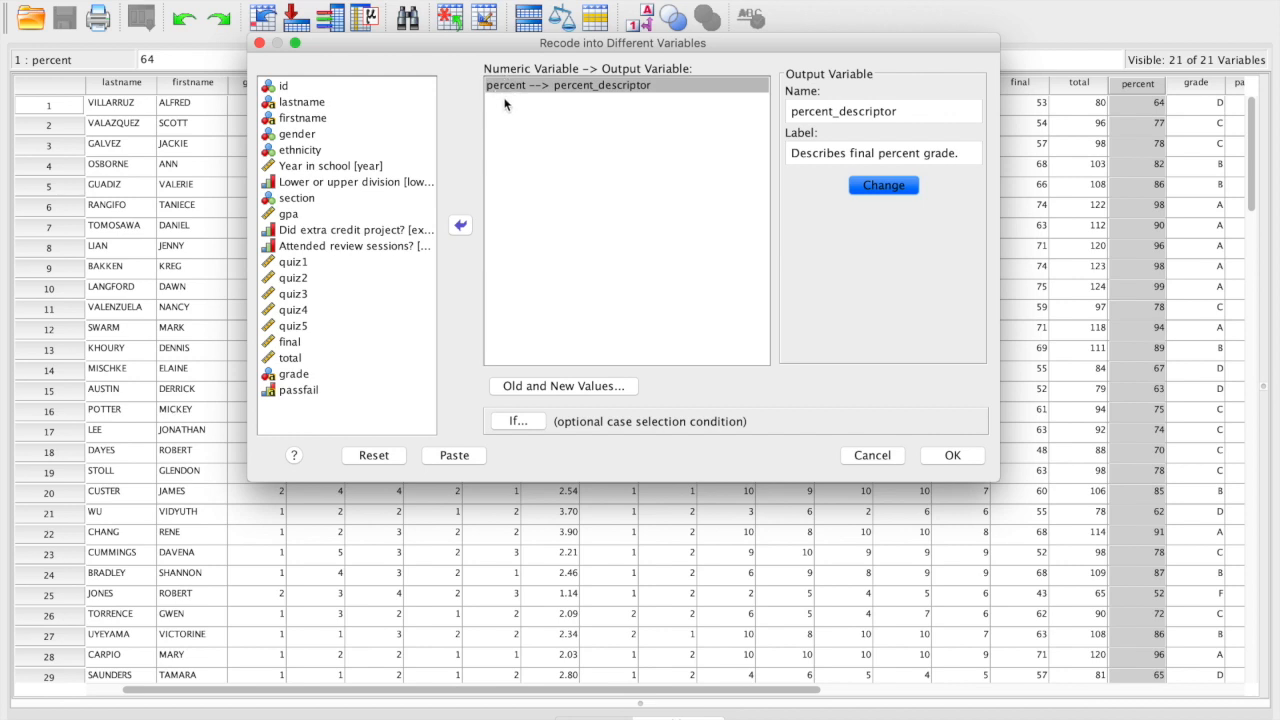
{"action": "left_click", "coordinate": [599, 86]}
{"action": "left_click", "coordinate": [952, 456]}
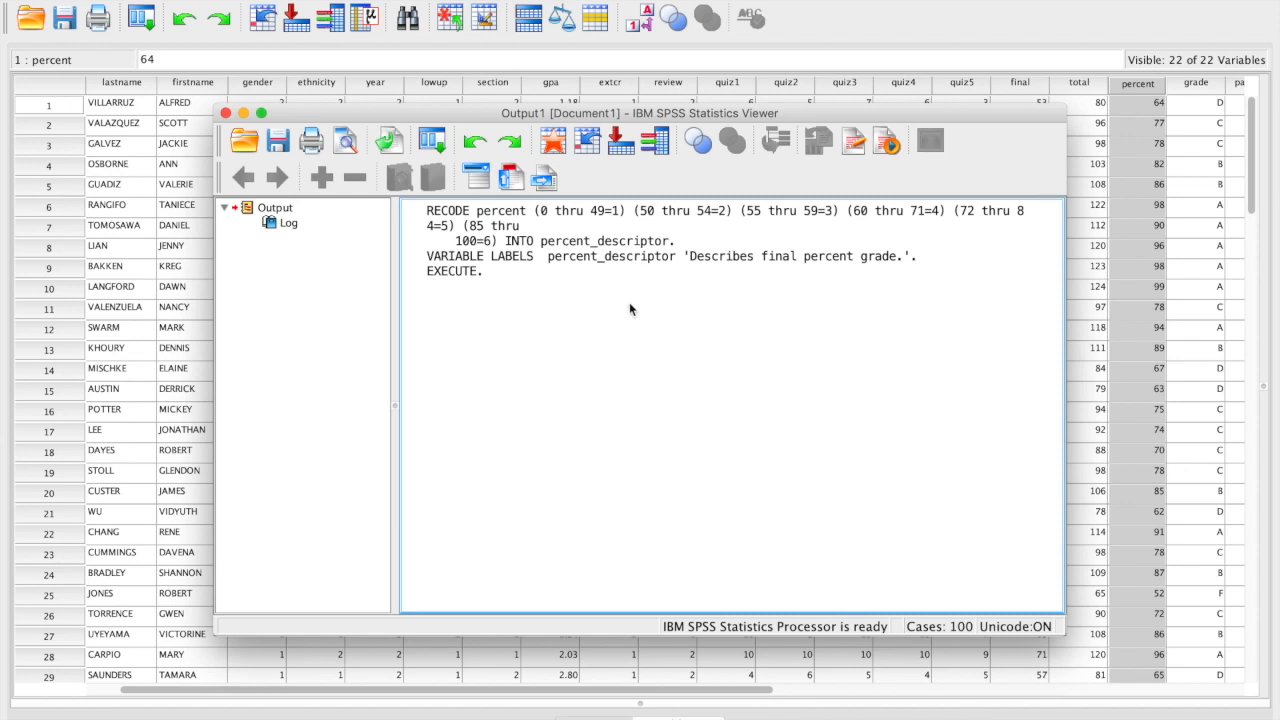
- Return from the output log to the dataset's variable definitions and select the percent_descriptor variable
{"action": "left_click", "coordinate": [530, 274]}
{"action": "left_click", "coordinate": [576, 308]}
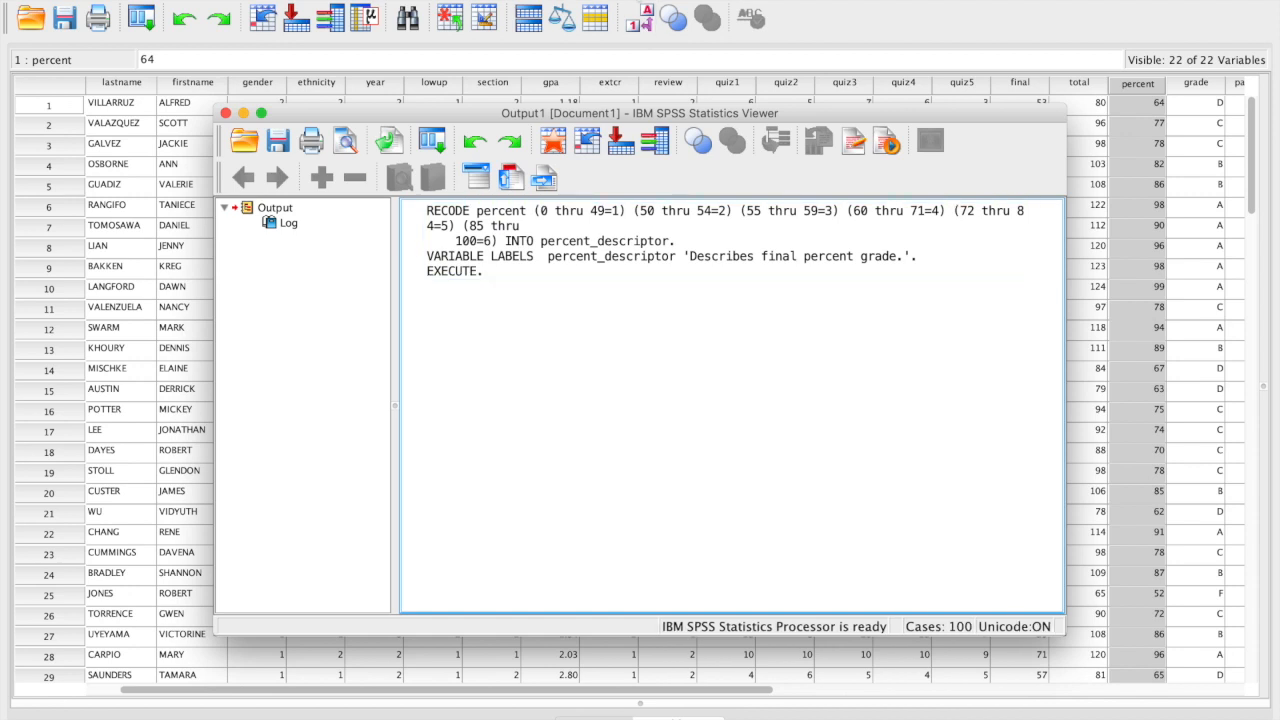
{"action": "key", "text": "super+grave"}
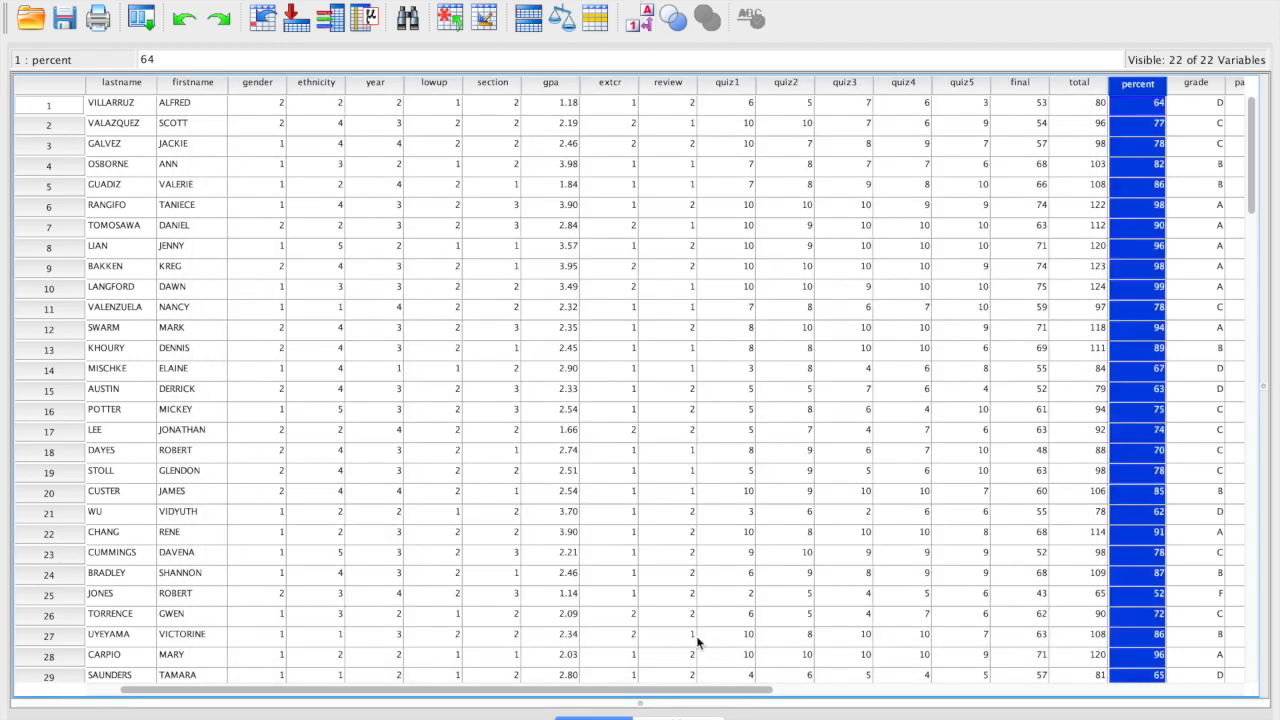
{"action": "left_click", "coordinate": [675, 717]}
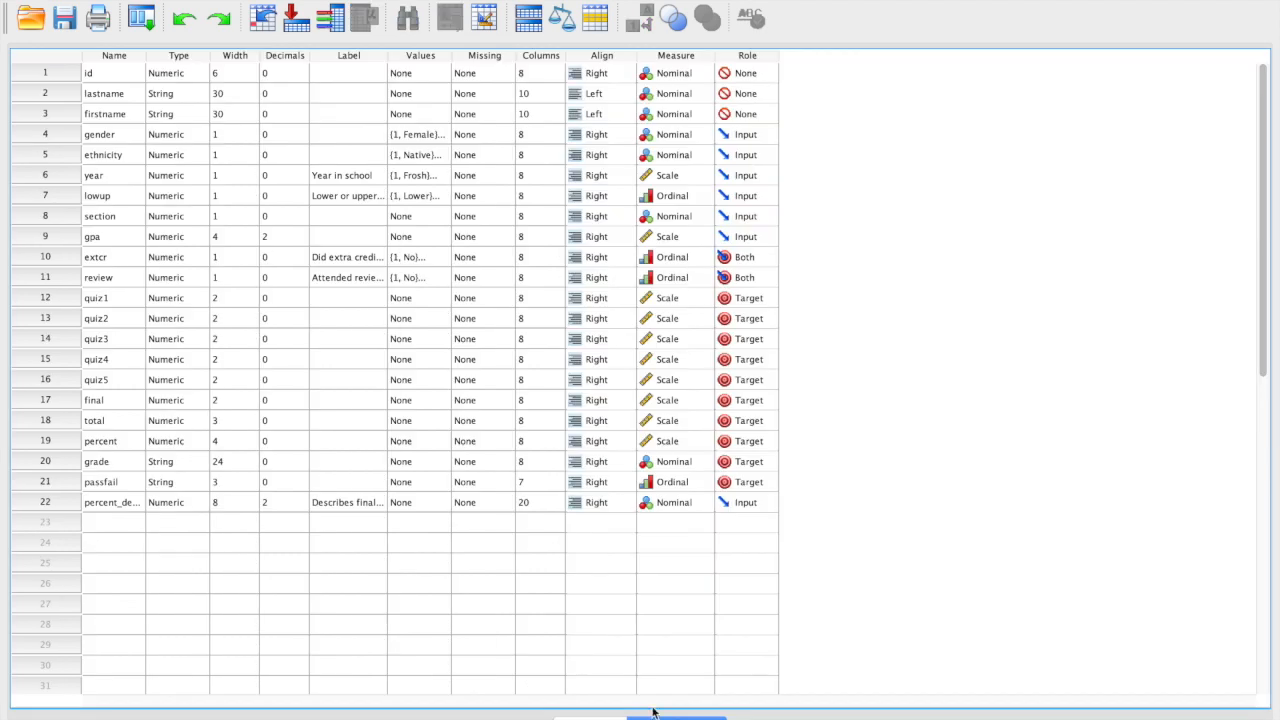
{"action": "left_click", "coordinate": [114, 502]}
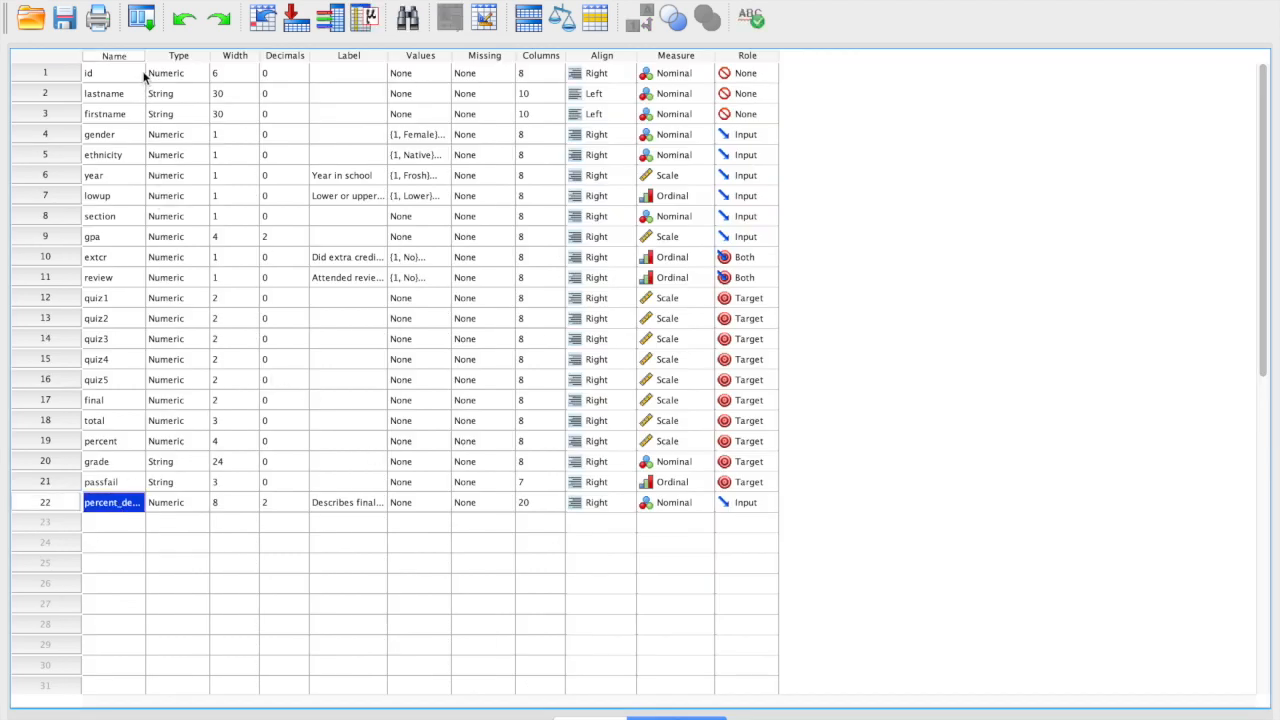
- Widen the Name and Label columns of the variable definitions to fit percent_descriptor's full name and label
{"action": "left_click_drag", "start_coordinate": [145, 57], "coordinate": [206, 58]}
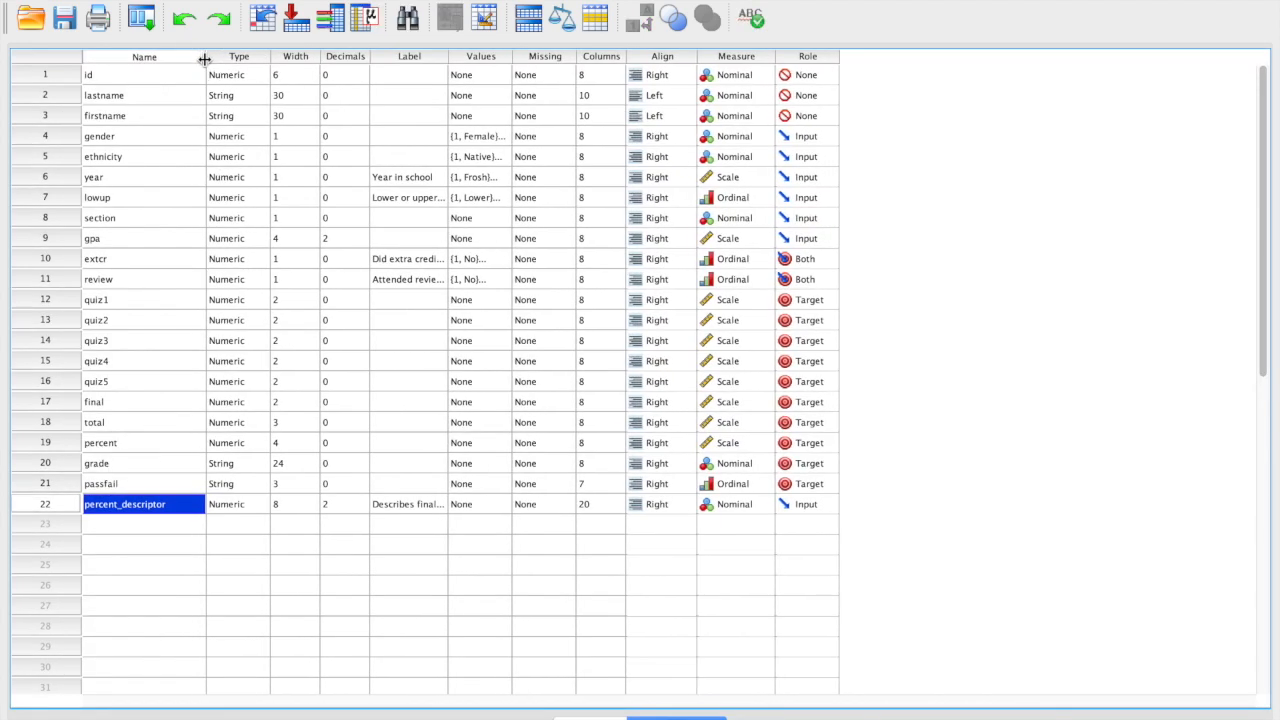
{"action": "left_click", "coordinate": [409, 506]}
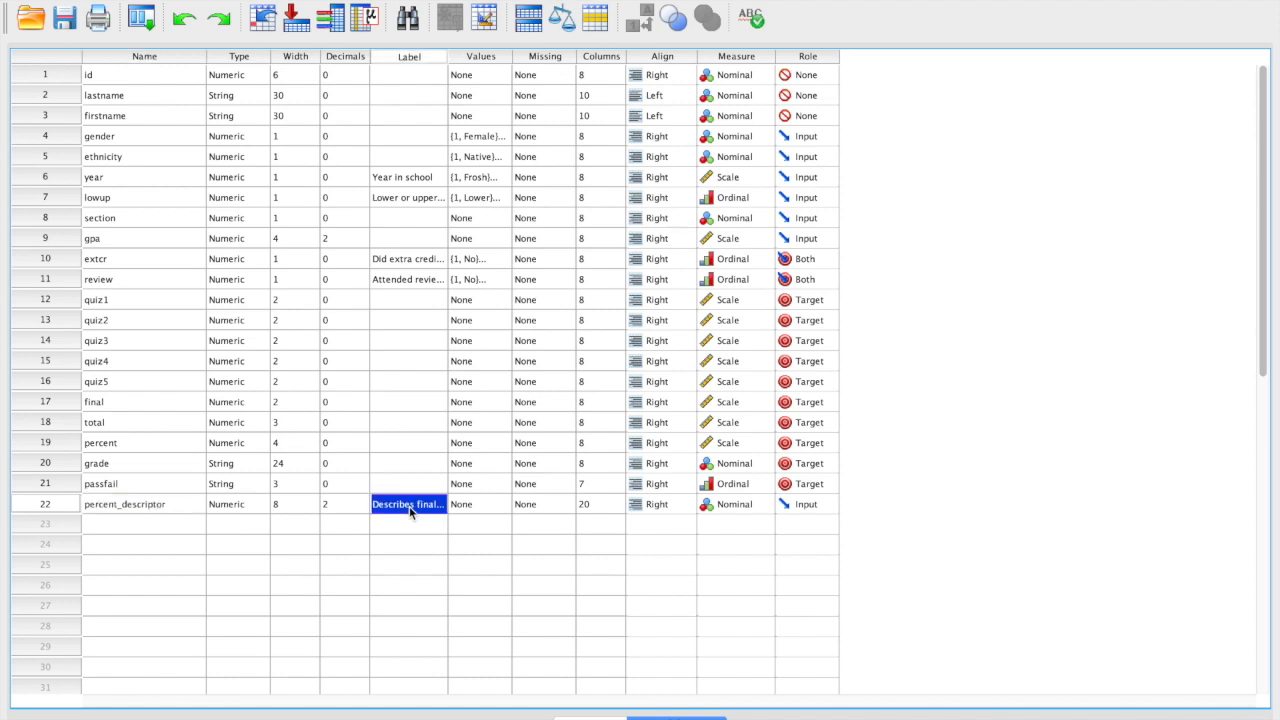
{"action": "left_click_drag", "start_coordinate": [446, 56], "coordinate": [531, 56]}
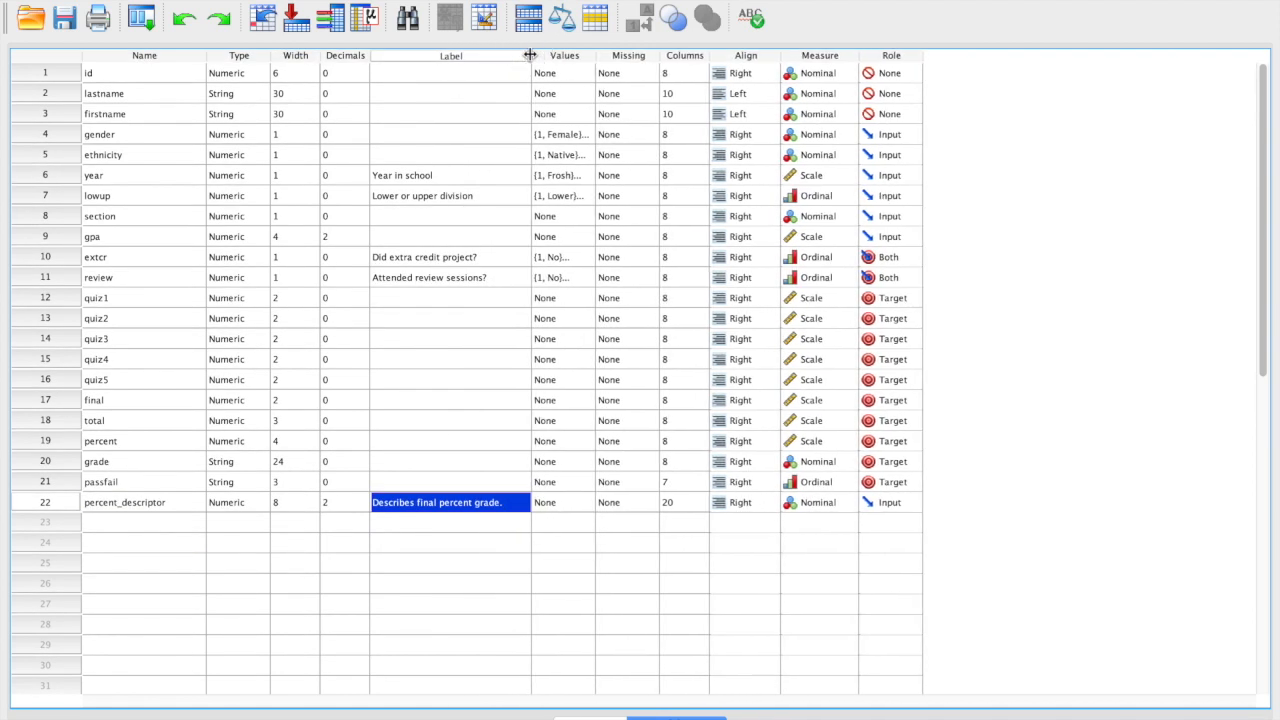
- Go to percent_descriptor in the data values and move its column to directly after percent
{"action": "left_click", "coordinate": [42, 502]}
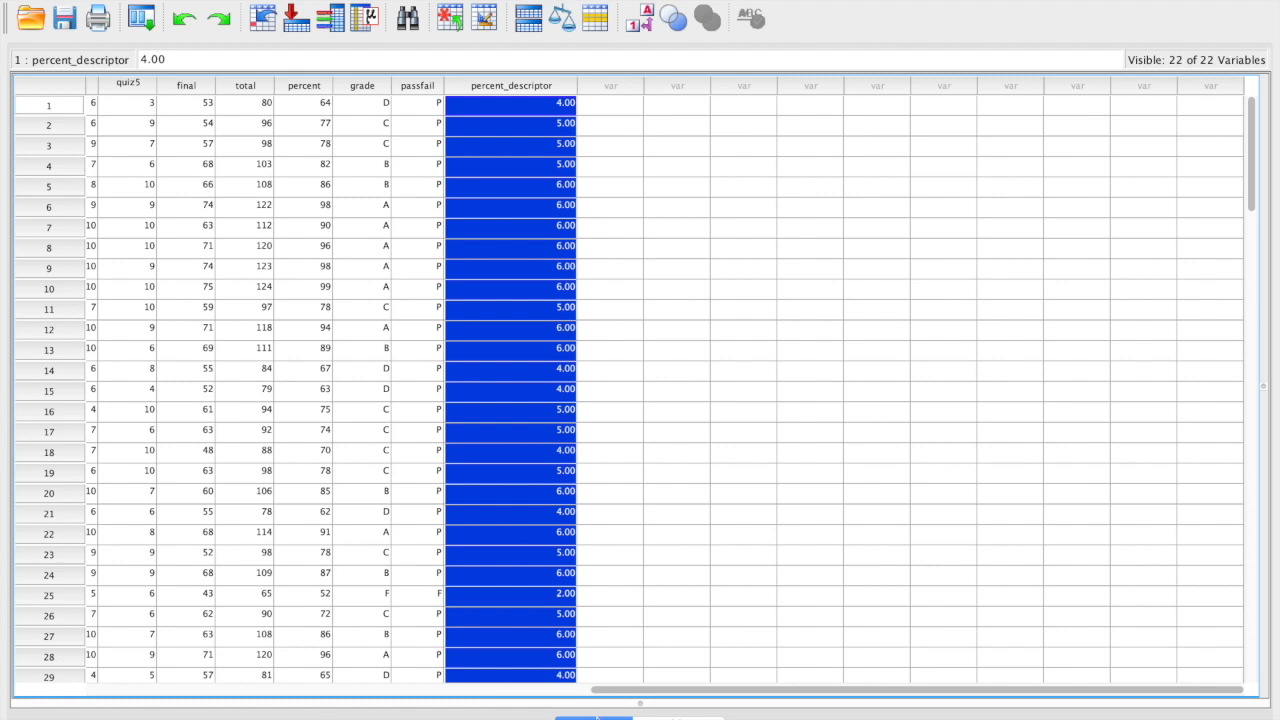
{"action": "left_click", "coordinate": [617, 690]}
{"action": "left_click_drag", "start_coordinate": [617, 690], "coordinate": [477, 688]}
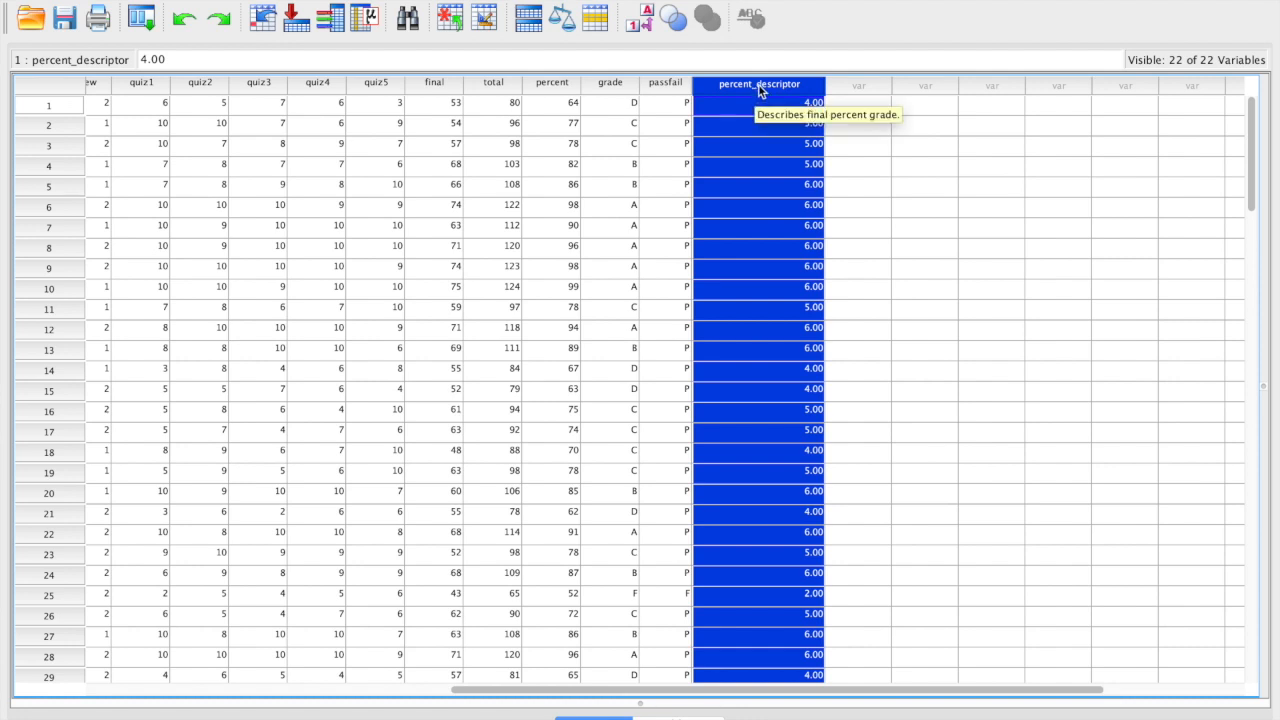
{"action": "left_click_drag", "start_coordinate": [748, 90], "coordinate": [583, 90]}
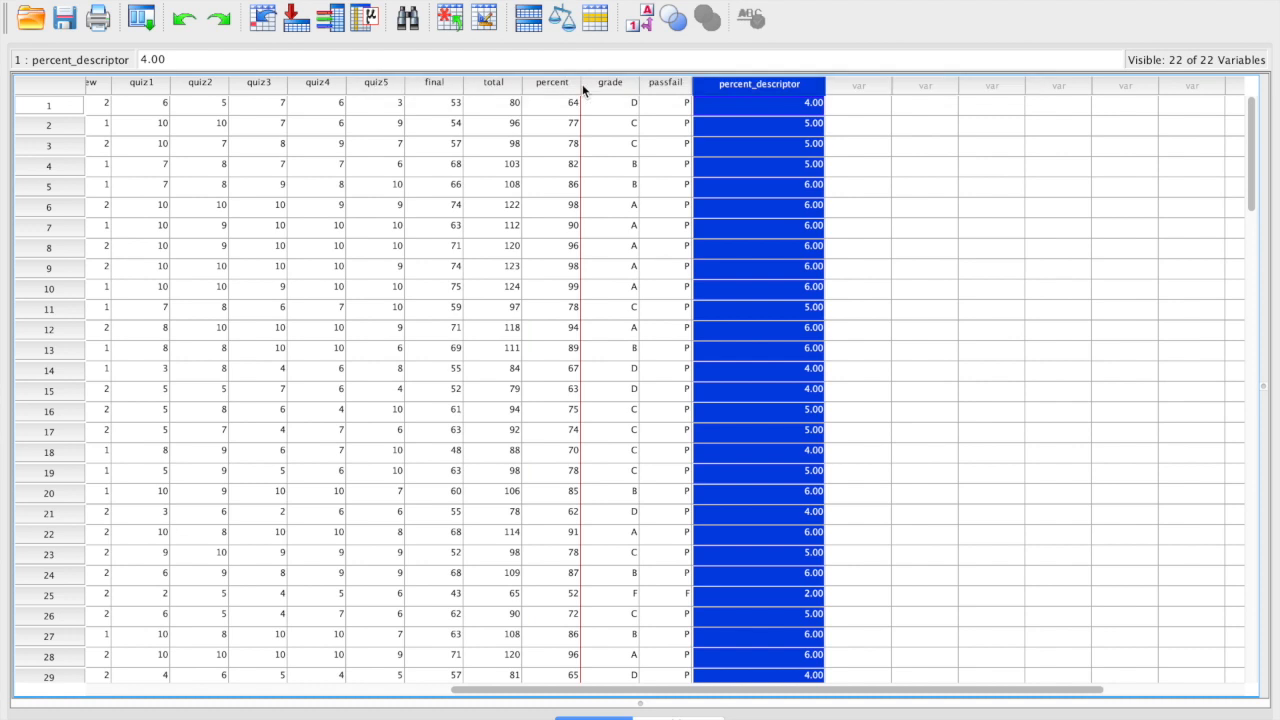
- Sort the cases by the percent variable in ascending order
{"action": "left_click", "coordinate": [563, 88]}
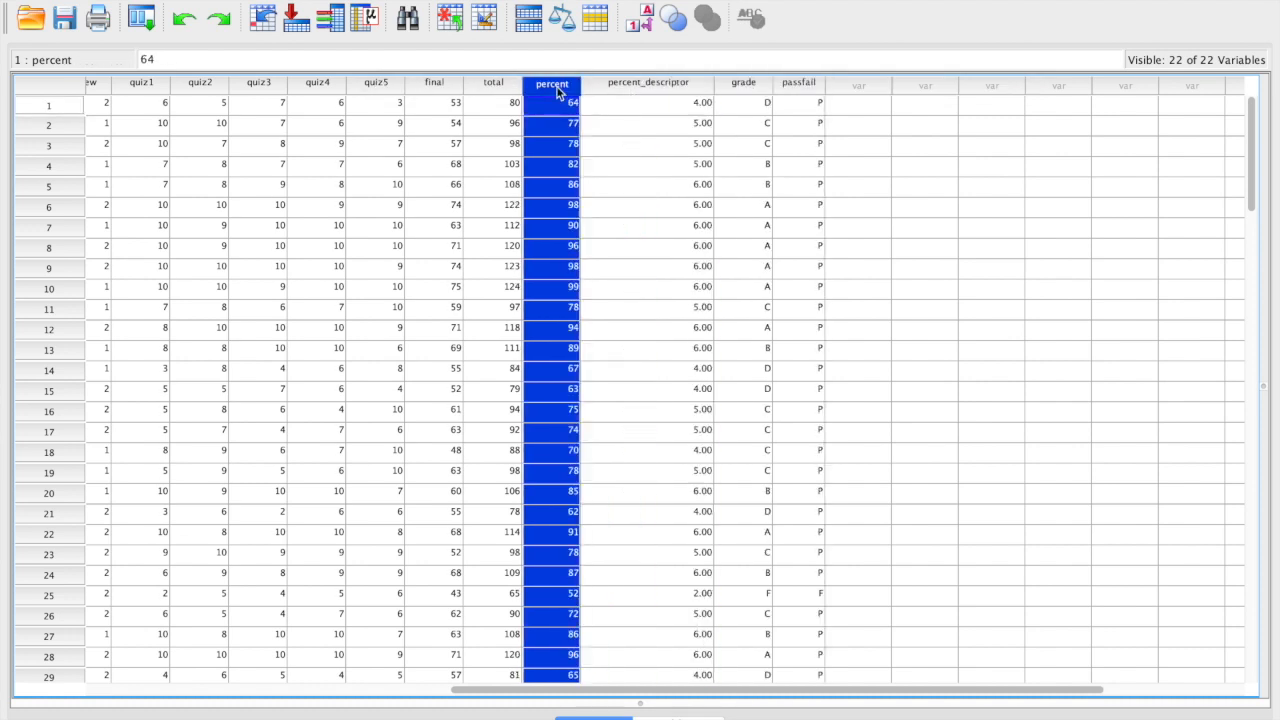
{"action": "right_click", "coordinate": [565, 88]}
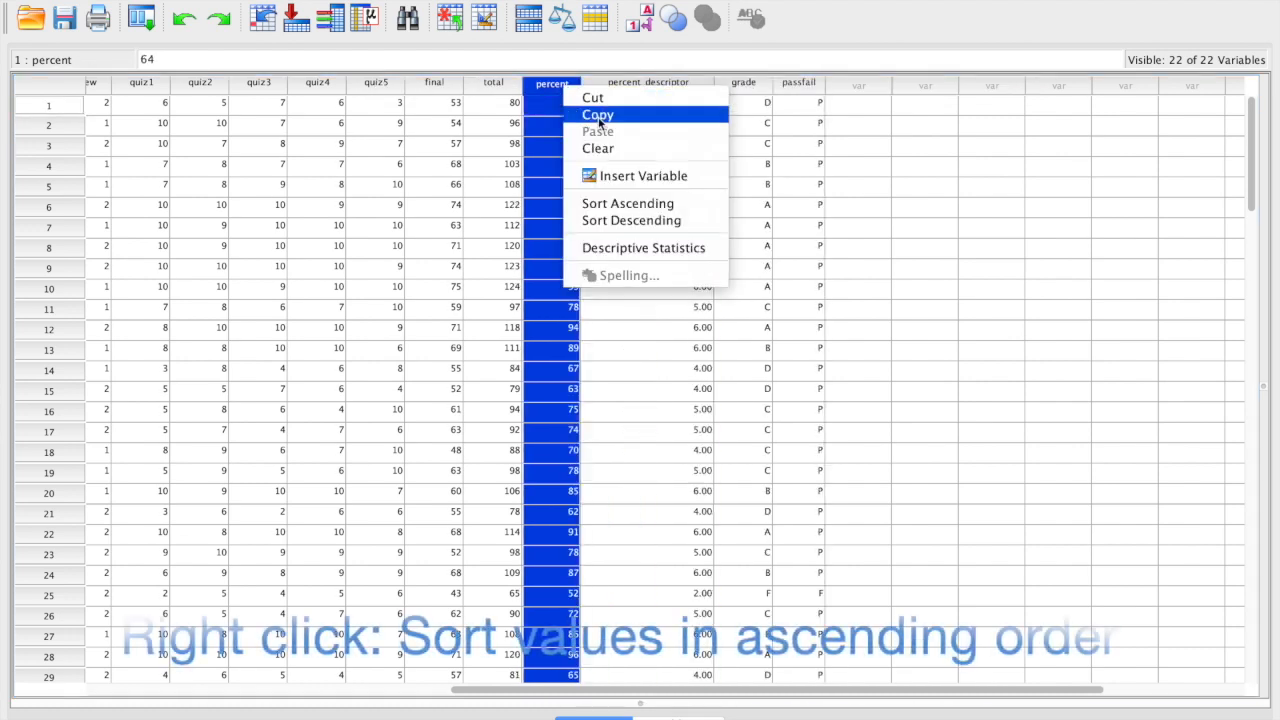
{"action": "left_click", "coordinate": [618, 204]}
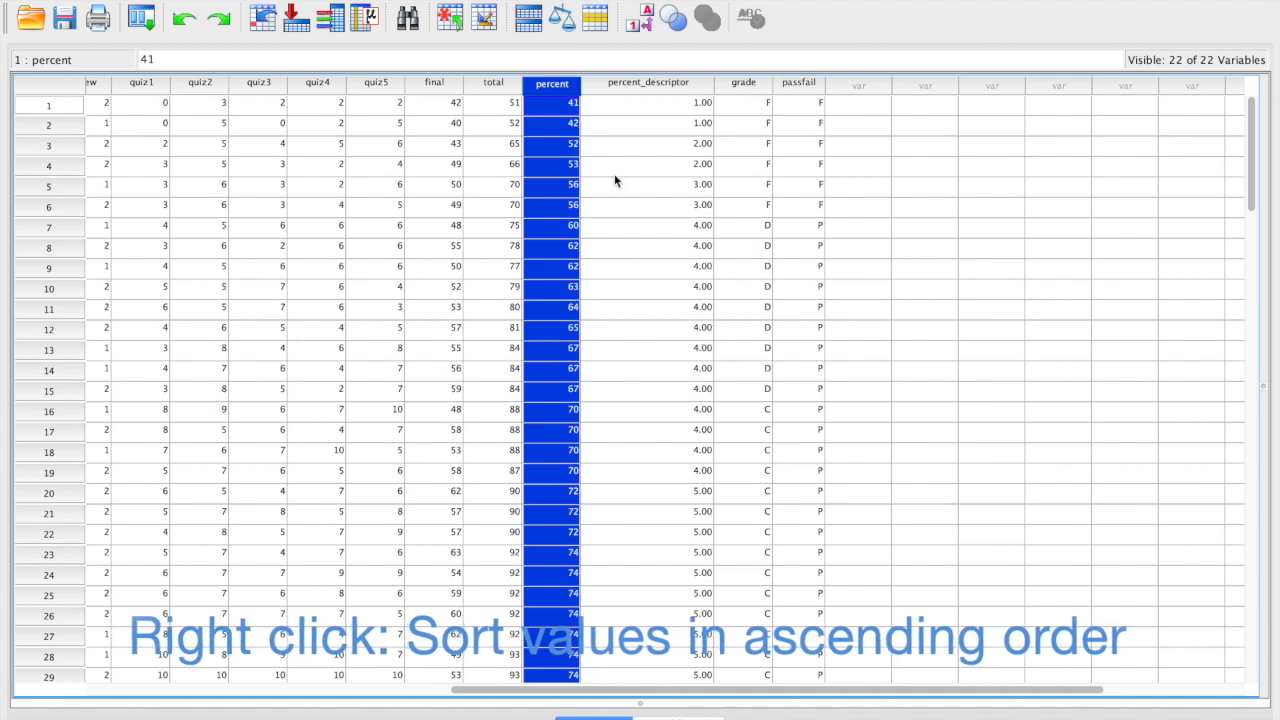
- Set the decimals of percent_descriptor to 0 in its variable definition and return to the data values
{"action": "double_click", "coordinate": [666, 82]}
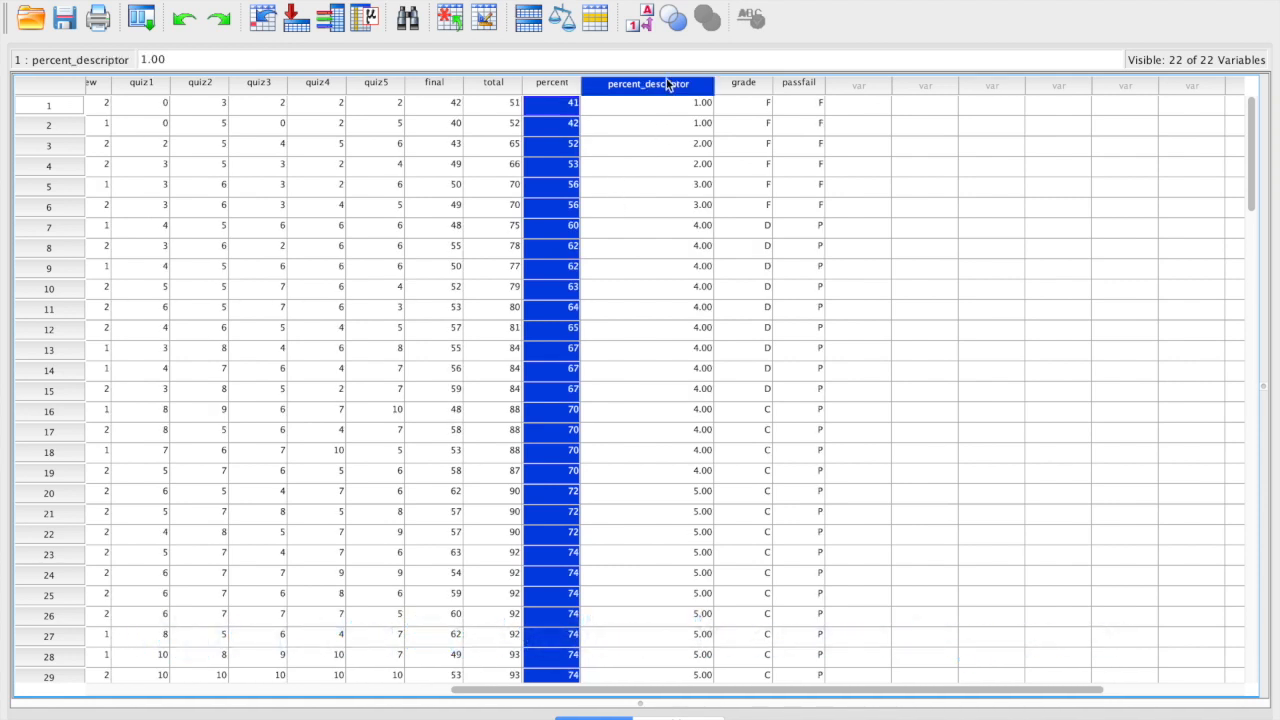
{"action": "left_click", "coordinate": [363, 77]}
{"action": "left_click", "coordinate": [363, 77]}
{"action": "left_click", "coordinate": [363, 77]}
{"action": "double_click", "coordinate": [55, 82]}
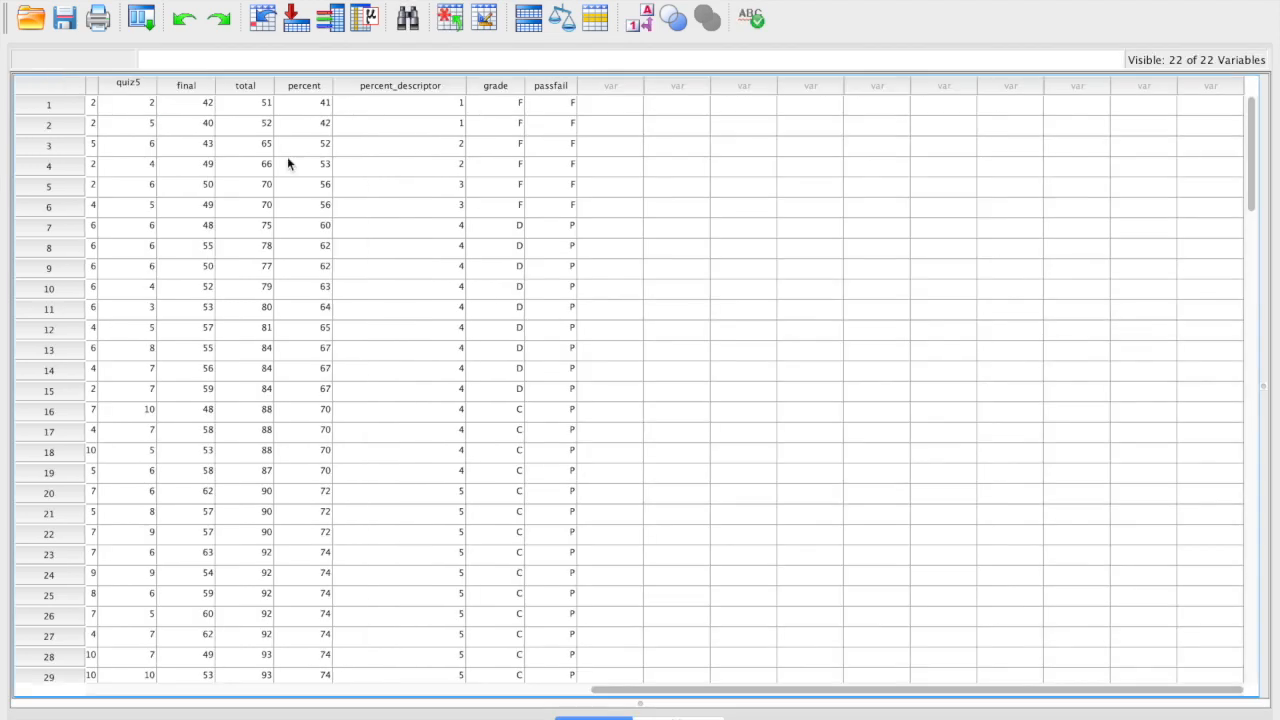
- Examine the percent_descriptor codes against the percent values from the first cases down through the sorted dataset
{"action": "left_click", "coordinate": [608, 108]}
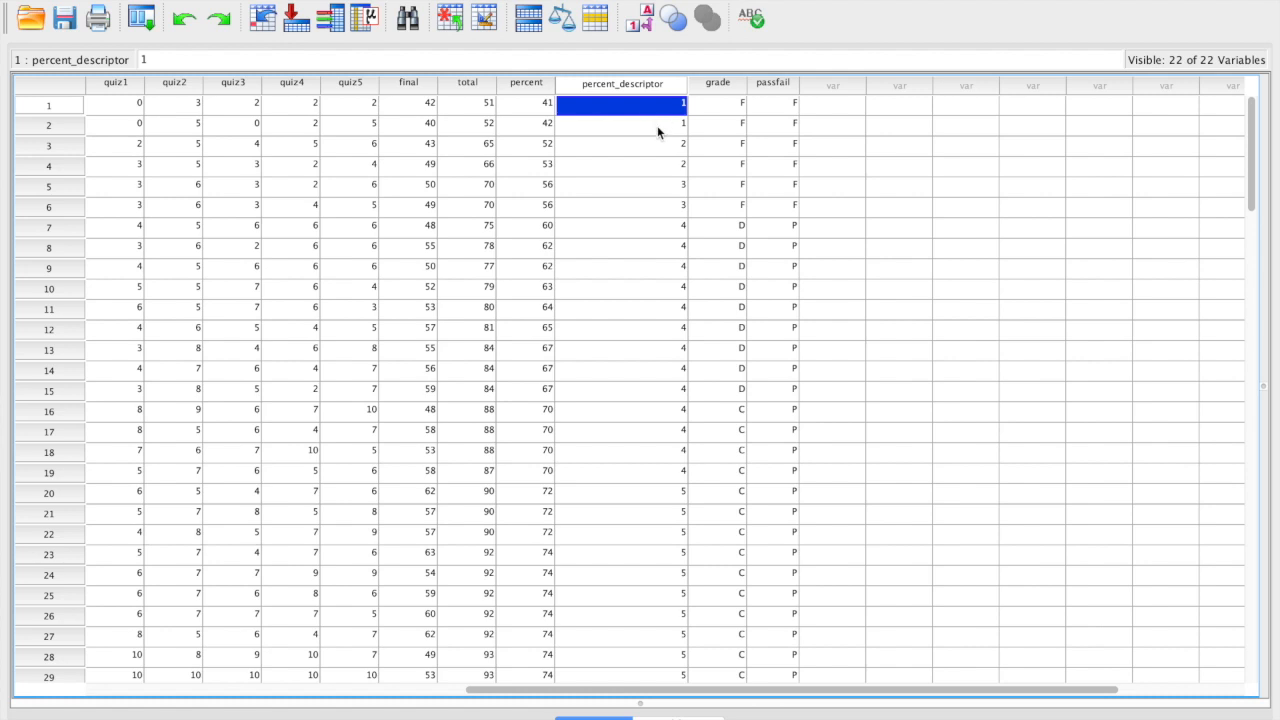
{"action": "left_click", "coordinate": [657, 125]}
{"action": "left_click", "coordinate": [646, 106]}
{"action": "left_click", "coordinate": [645, 130]}
{"action": "left_click", "coordinate": [645, 150]}
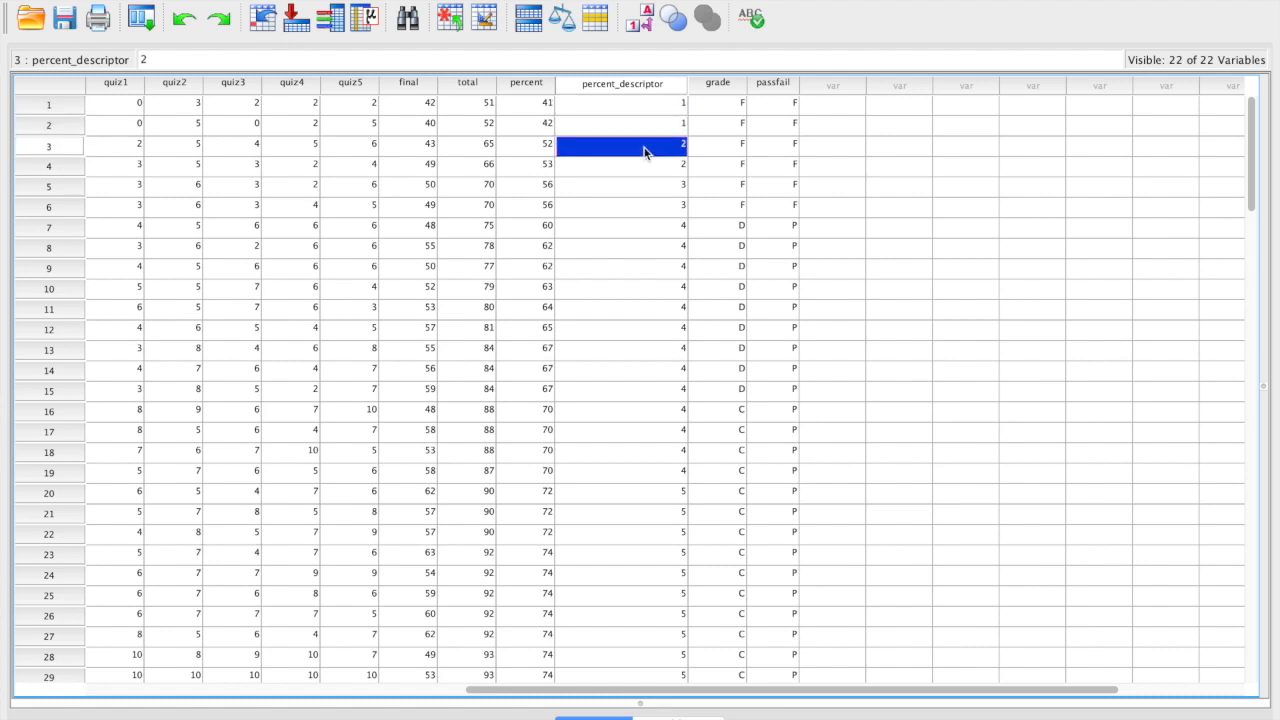
{"action": "scroll", "coordinate": [644, 154], "scroll_direction": "down", "scroll_amount": 1}
{"action": "scroll", "coordinate": [644, 154], "scroll_direction": "left", "scroll_amount": 1}
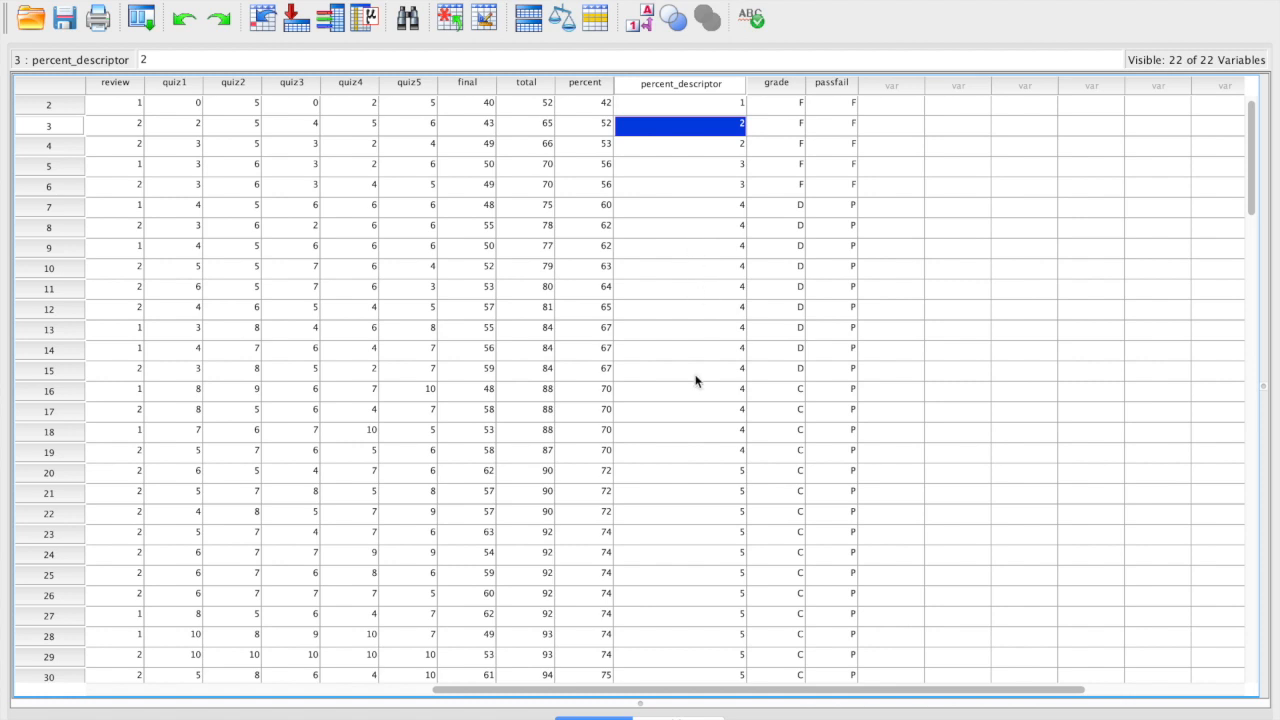
{"action": "scroll", "coordinate": [697, 380], "scroll_direction": "down", "scroll_amount": 8}
{"action": "scroll", "coordinate": [697, 380], "scroll_direction": "left", "scroll_amount": 2}
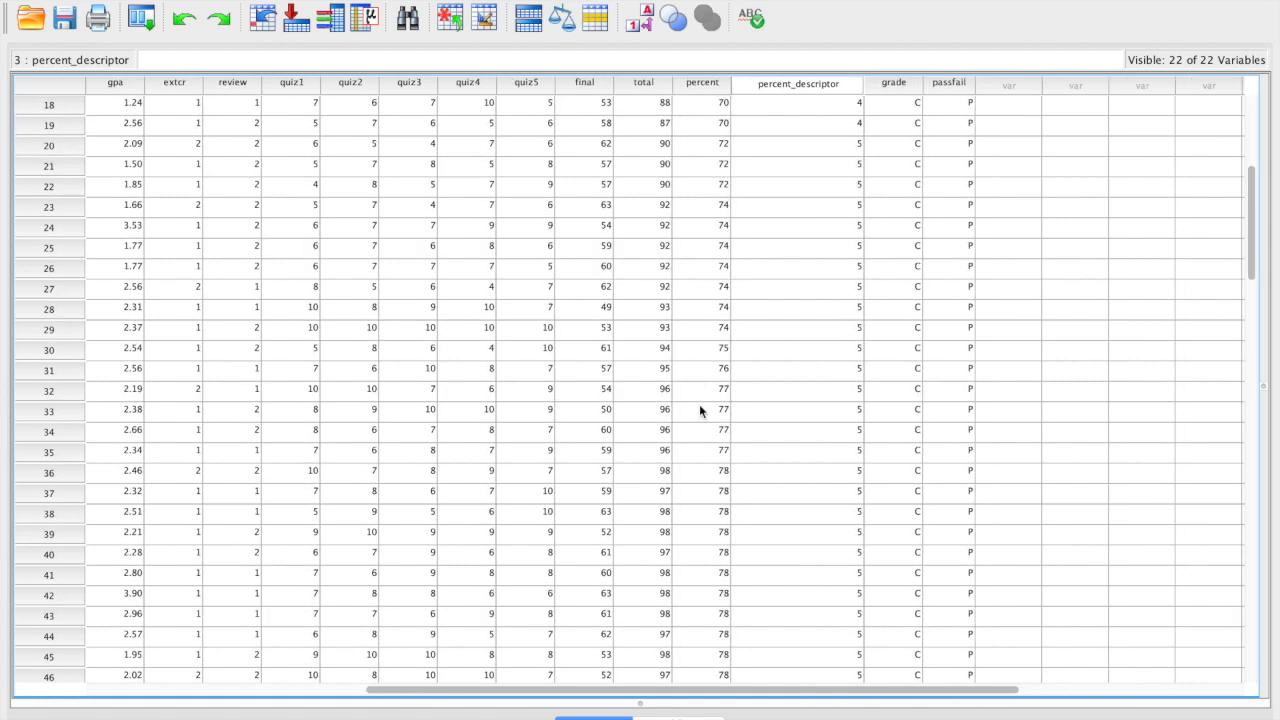
{"action": "scroll", "coordinate": [828, 591], "scroll_direction": "down", "scroll_amount": 7}
{"action": "scroll", "coordinate": [828, 591], "scroll_direction": "left", "scroll_amount": 2}
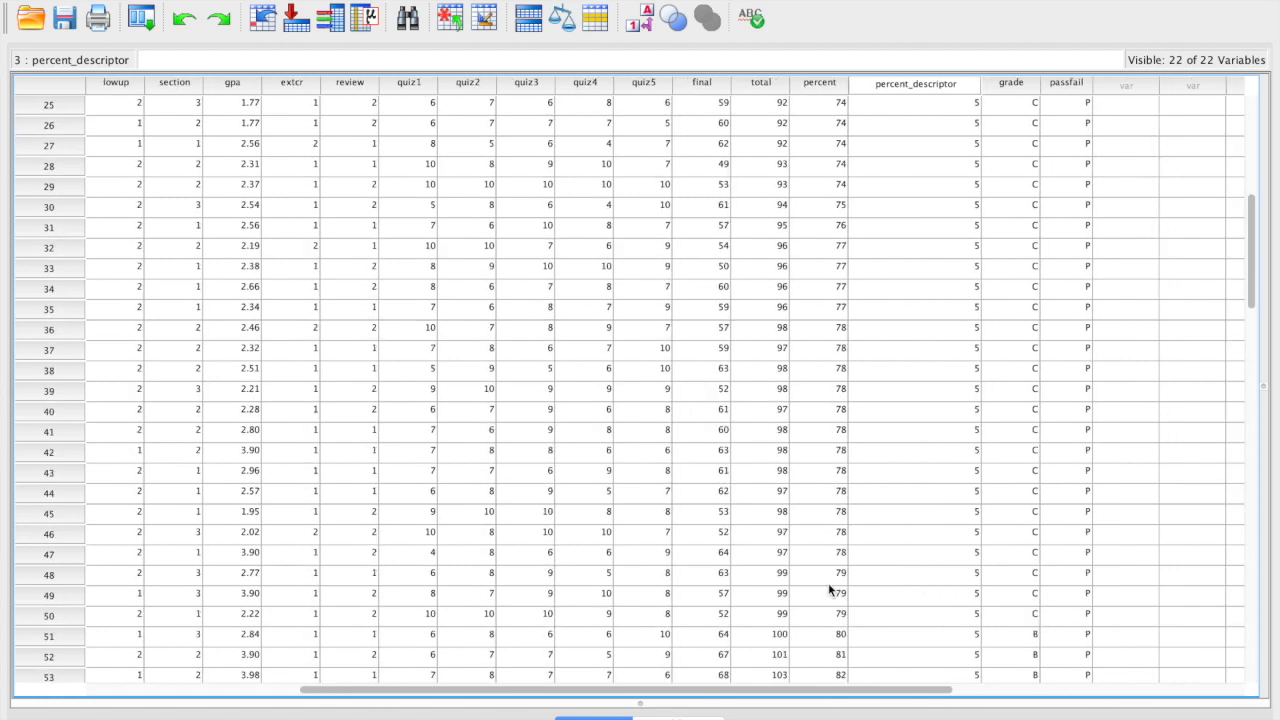
{"action": "scroll", "coordinate": [905, 590], "scroll_direction": "down", "scroll_amount": 10}
{"action": "scroll", "coordinate": [905, 590], "scroll_direction": "down", "scroll_amount": 4}
{"action": "scroll", "coordinate": [905, 590], "scroll_direction": "up", "scroll_amount": 20}
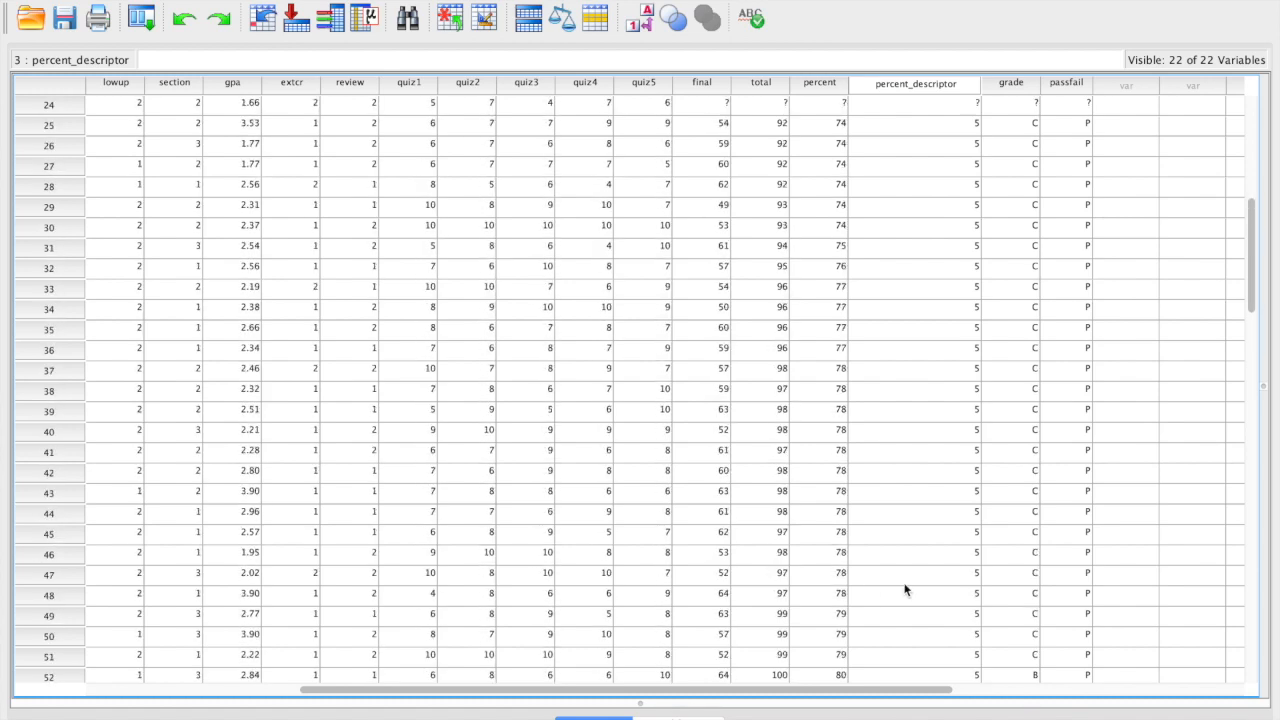
{"action": "scroll", "coordinate": [905, 590], "scroll_direction": "left", "scroll_amount": 1}
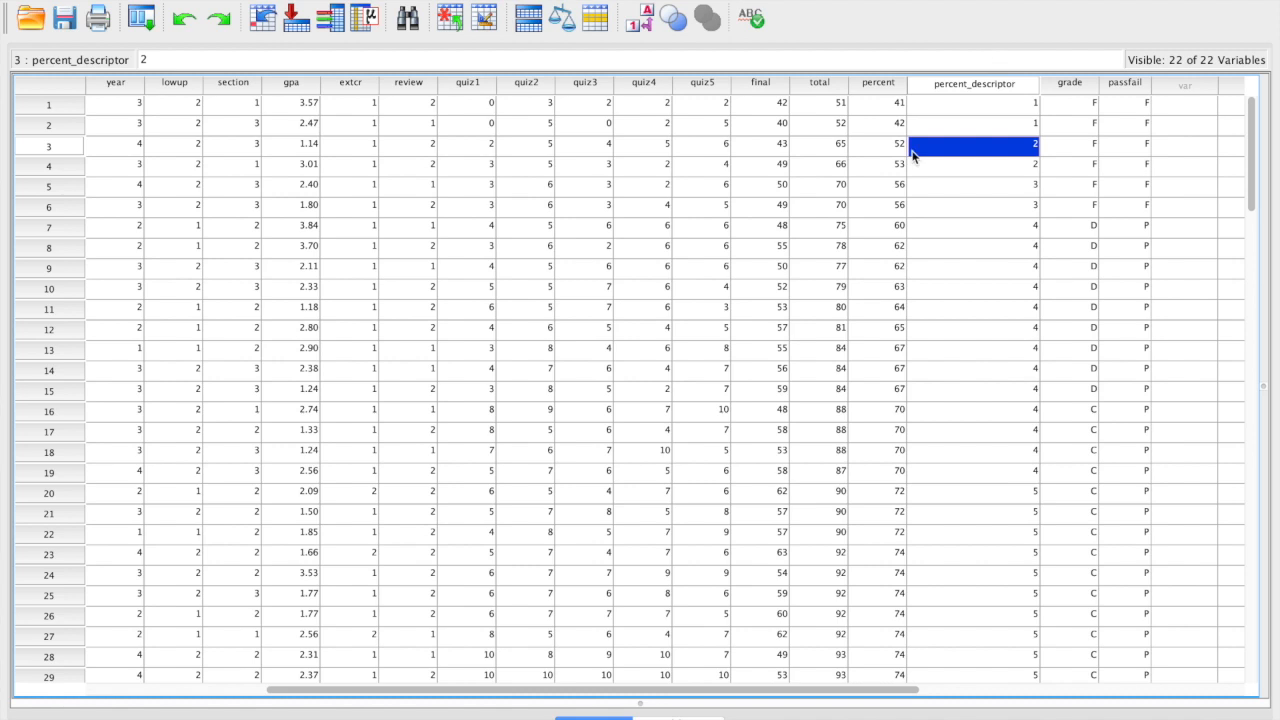
- Compare the percent and percent_descriptor values of the first two cases
{"action": "left_click", "coordinate": [913, 104]}
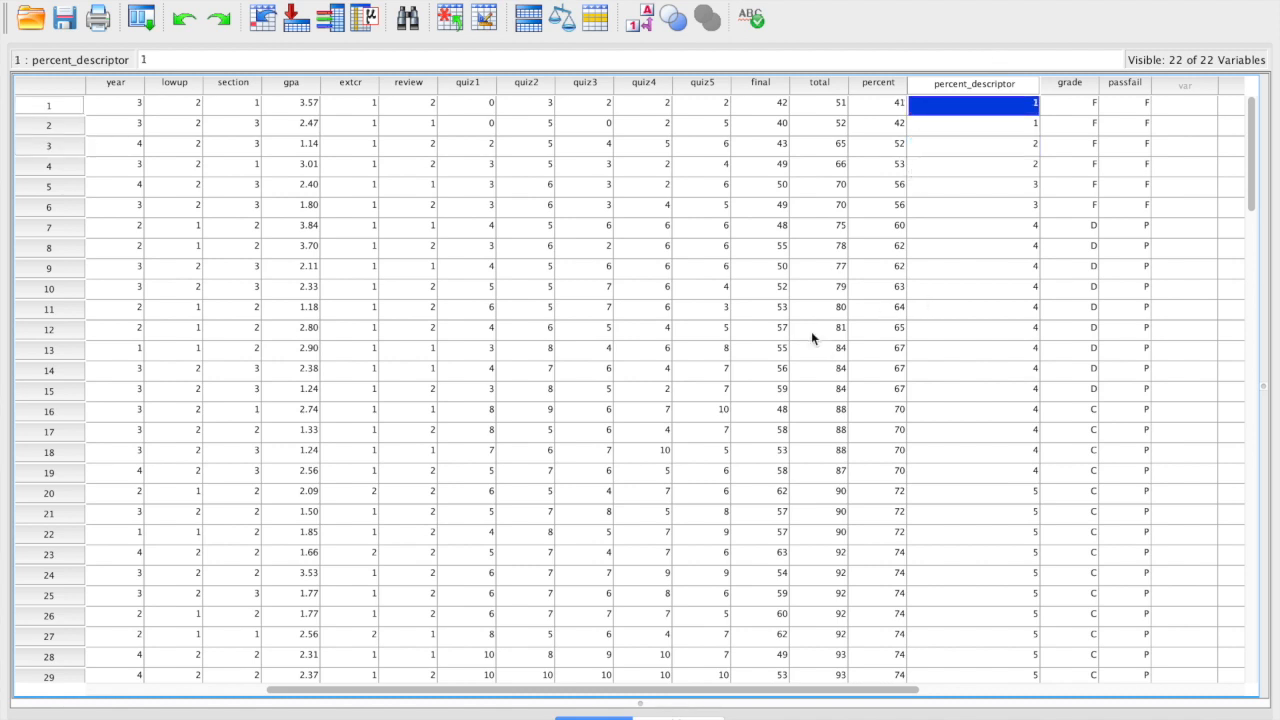
{"action": "left_click", "coordinate": [894, 106]}
{"action": "left_click", "coordinate": [895, 125]}
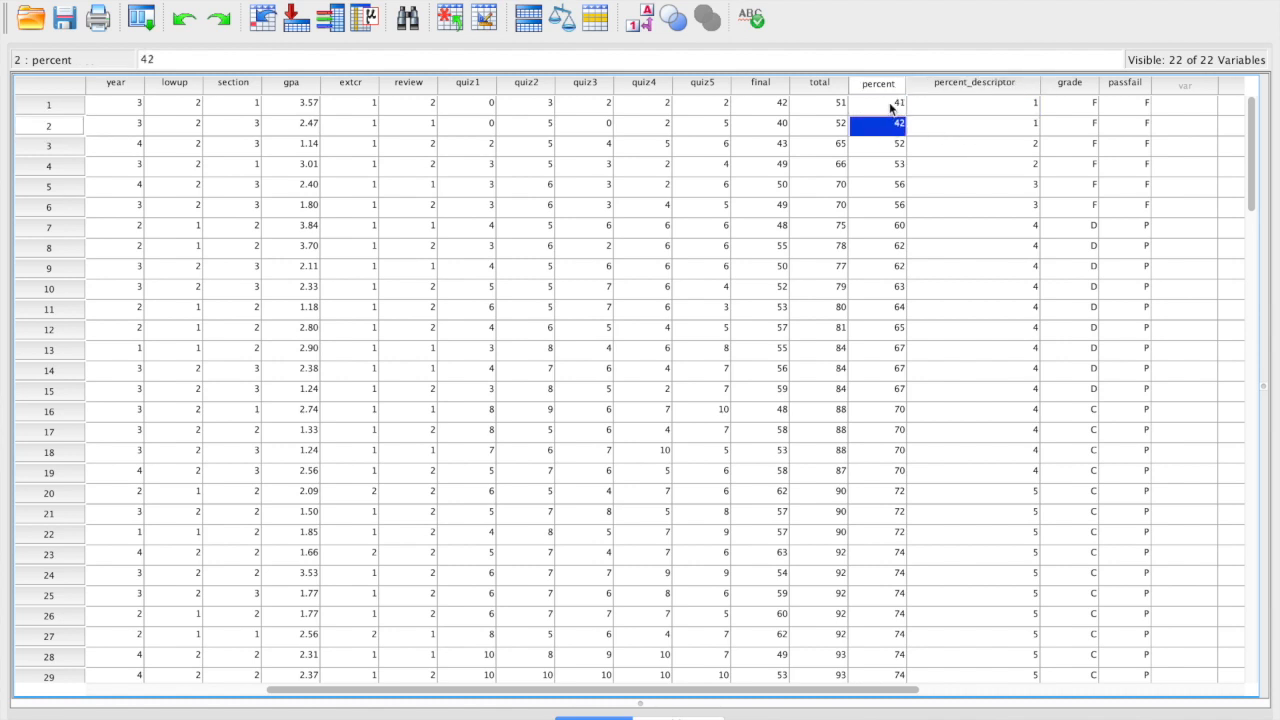
{"action": "left_click", "coordinate": [894, 106]}
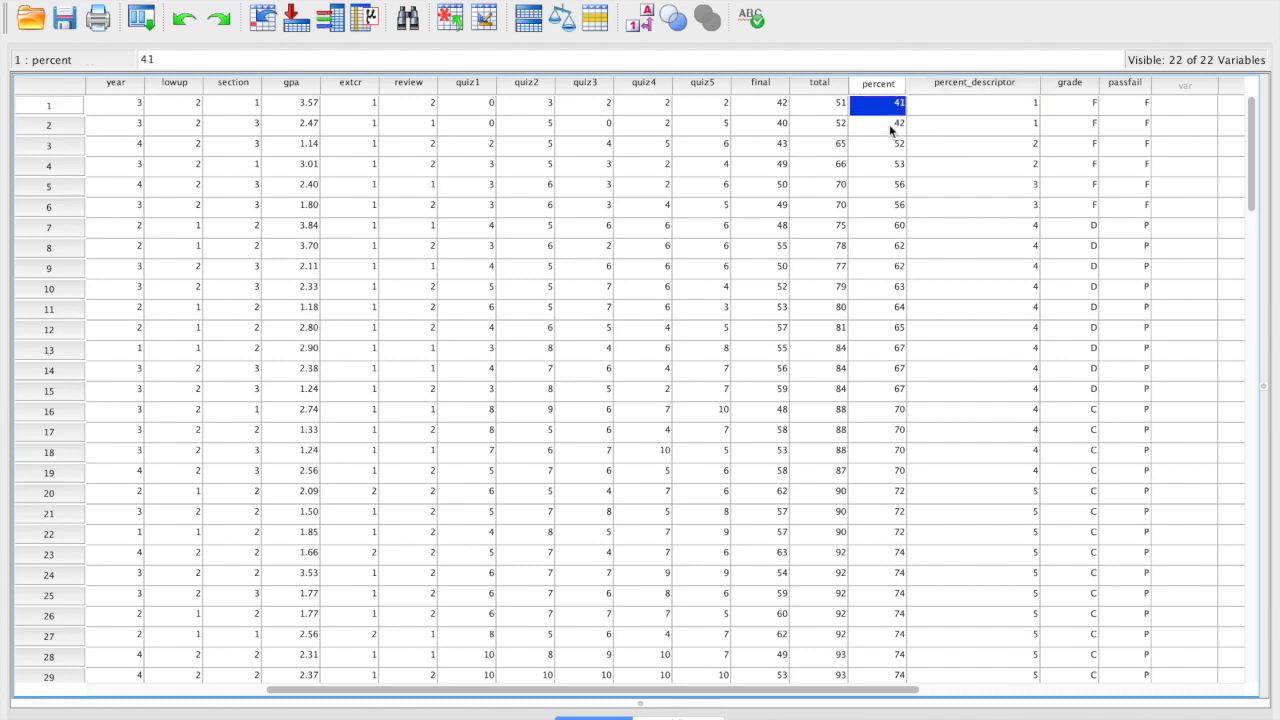
{"action": "left_click", "coordinate": [889, 124]}
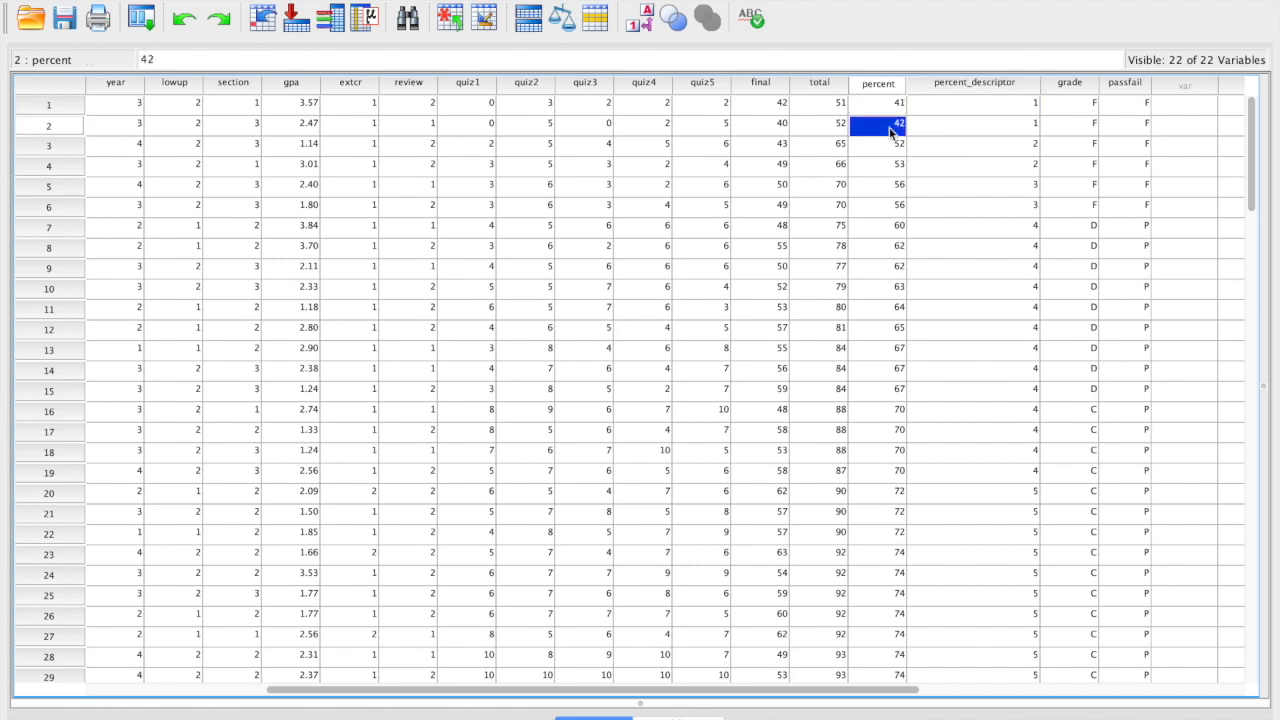
{"action": "left_click", "coordinate": [1007, 108]}
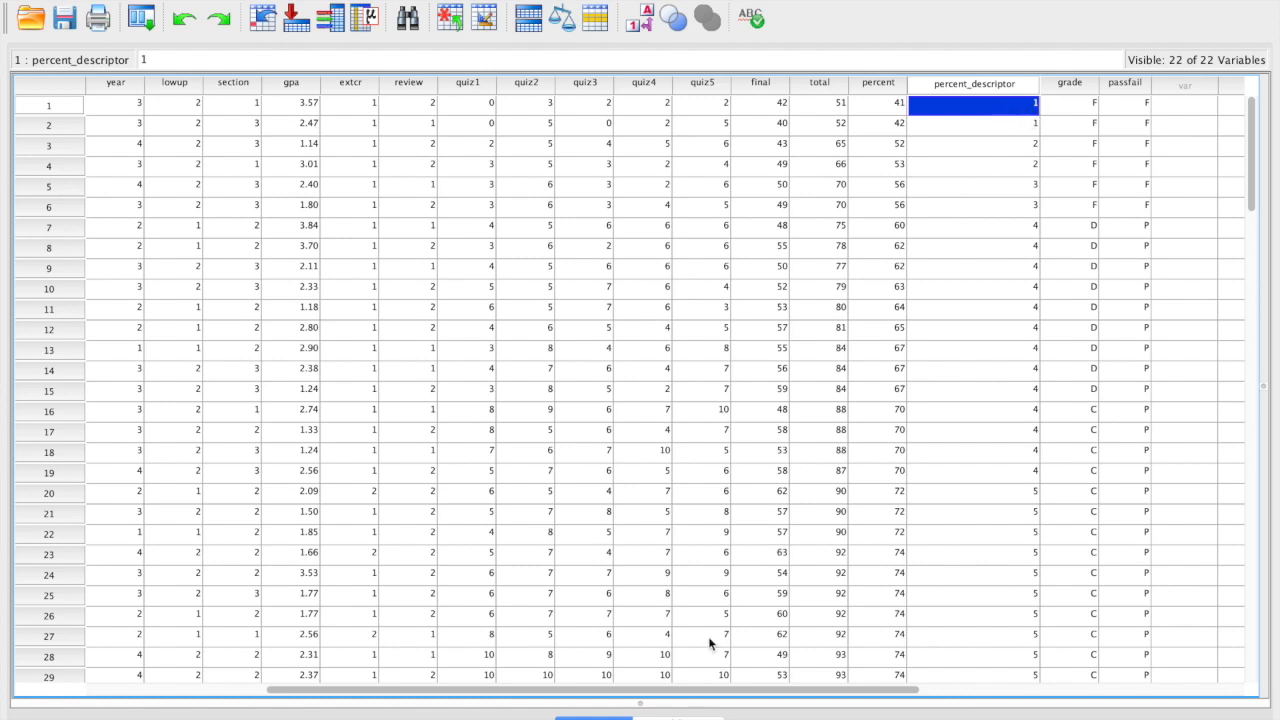
- Open the value labels of percent_descriptor in the variable definitions and add the label "failure" for value 1
{"action": "left_click", "coordinate": [676, 717]}
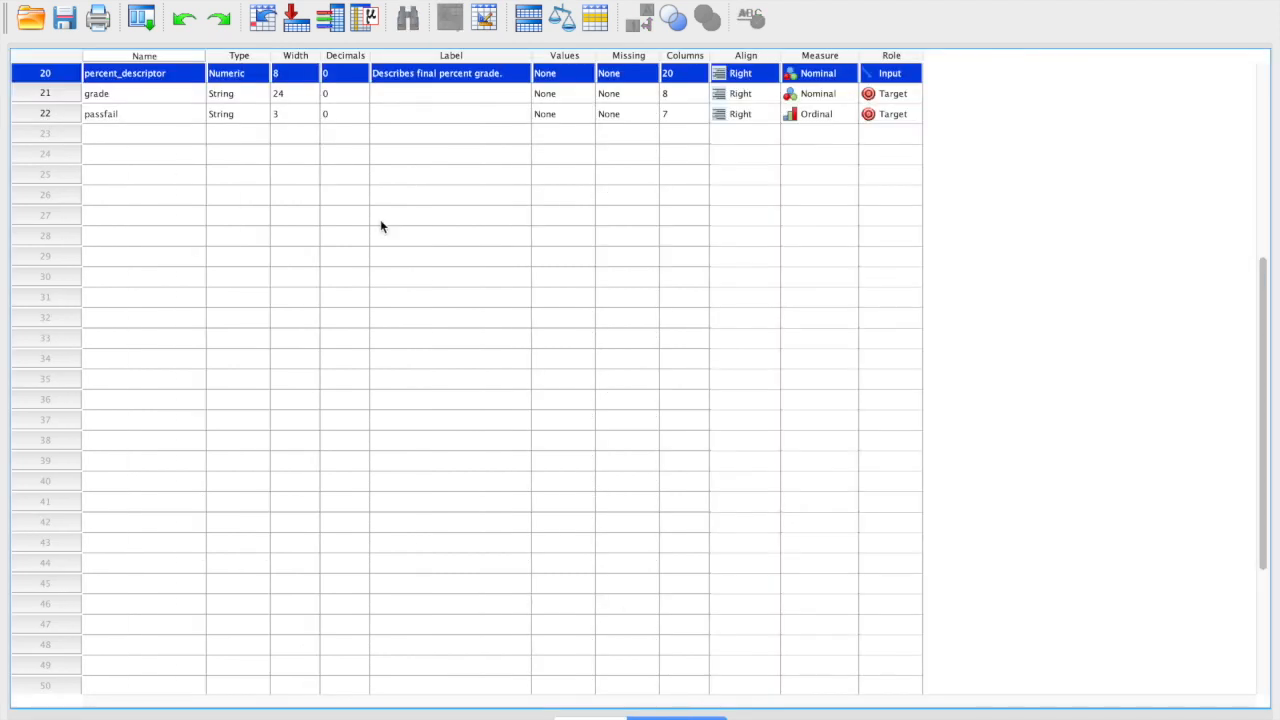
{"action": "scroll", "coordinate": [216, 195], "scroll_direction": "up", "scroll_amount": 3}
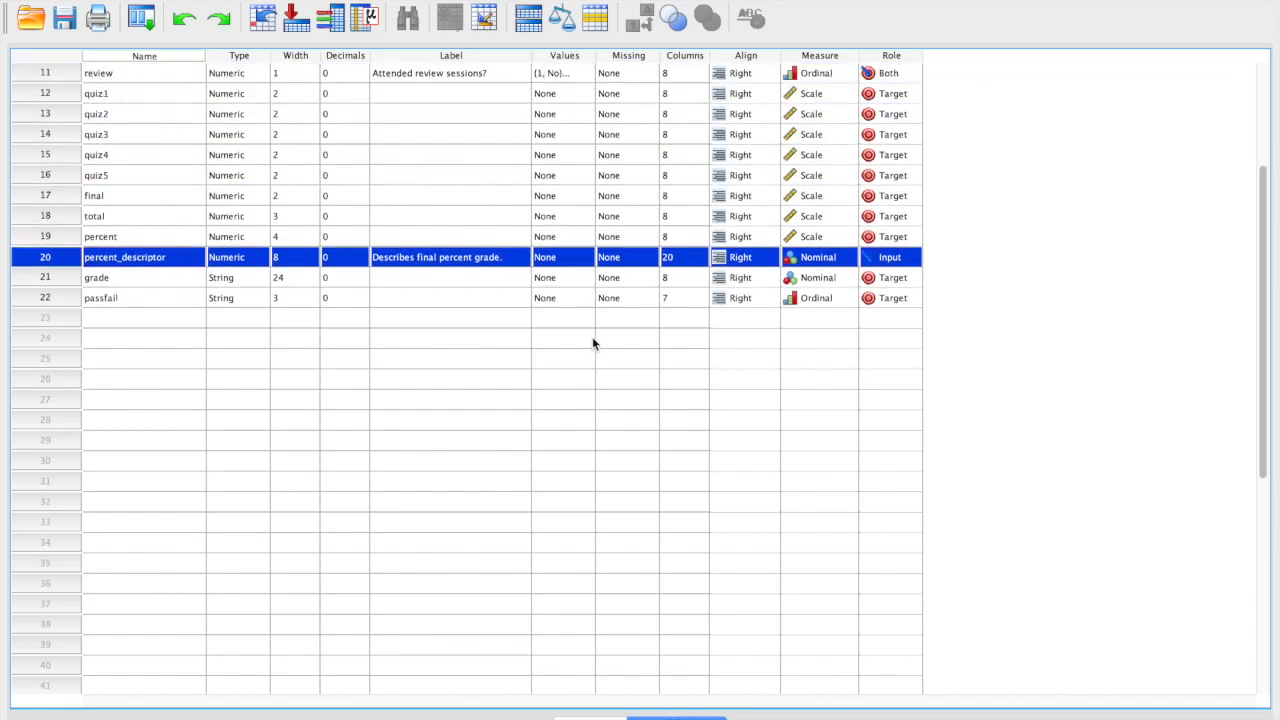
{"action": "left_click", "coordinate": [583, 257]}
{"action": "left_click", "coordinate": [583, 257]}
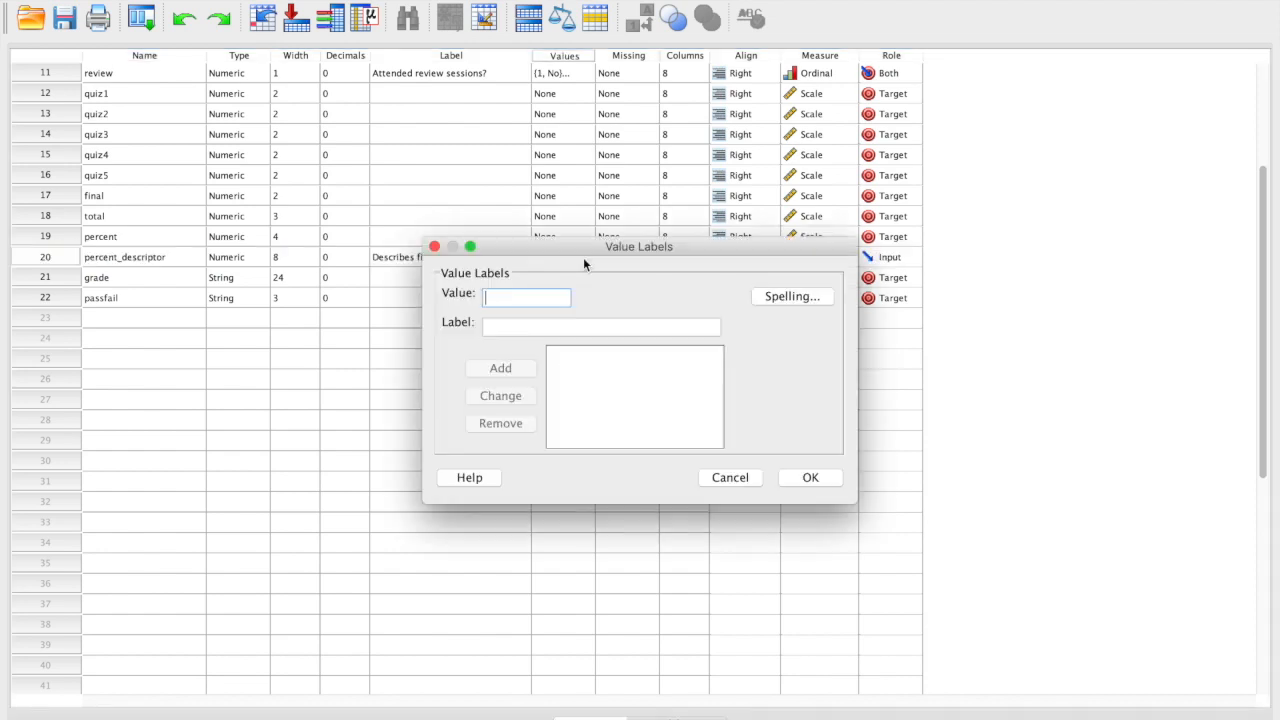
{"action": "type", "text": "1"}
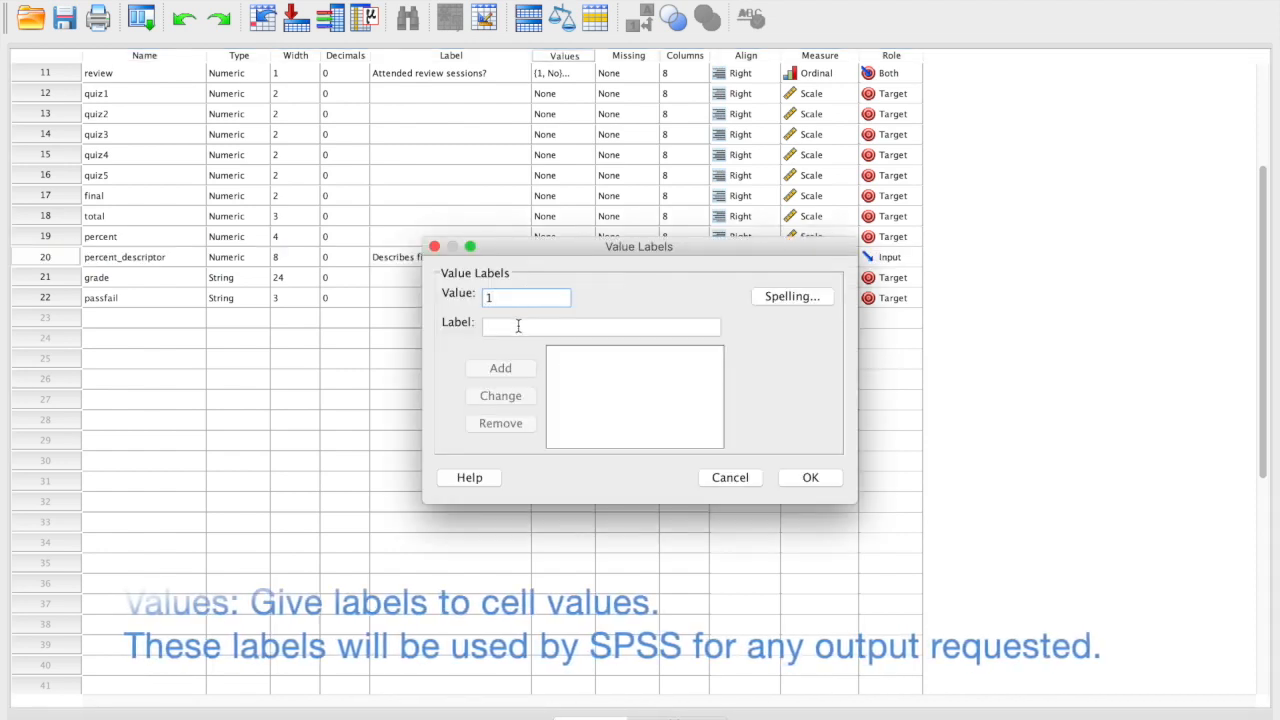
{"action": "left_click", "coordinate": [518, 326]}
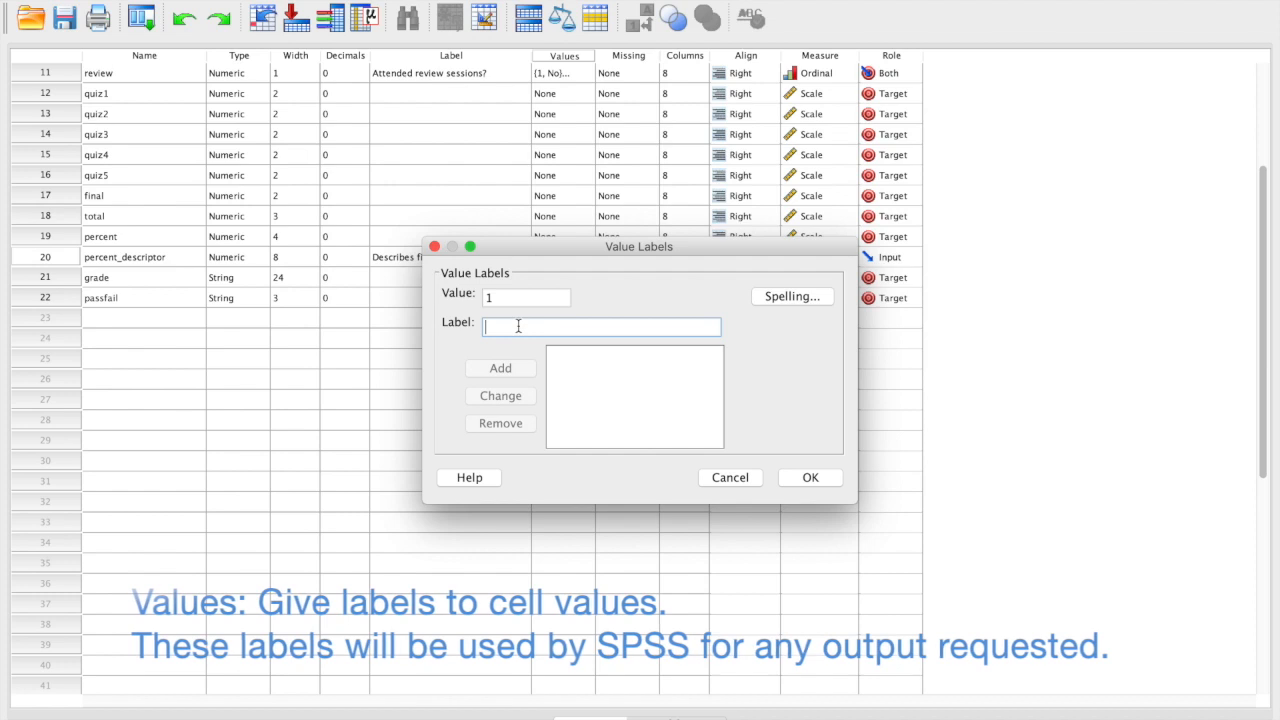
{"action": "type", "text": "failure"}
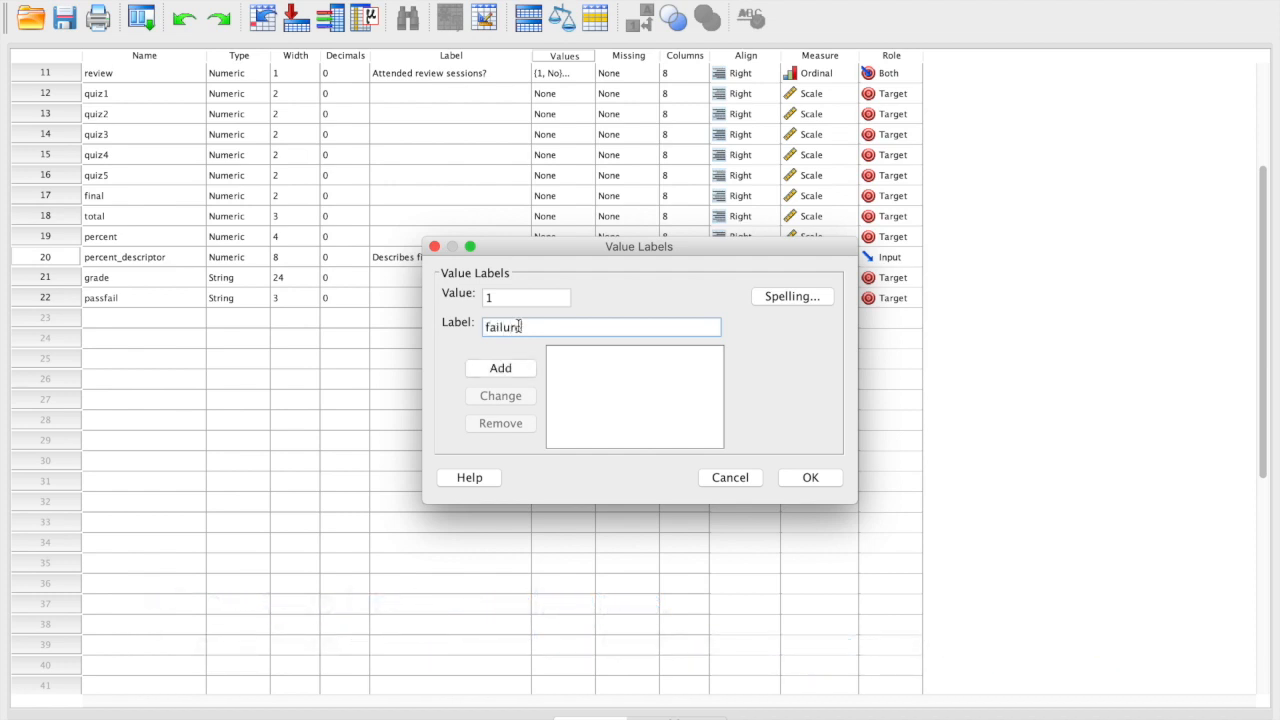
{"action": "left_click", "coordinate": [508, 367]}
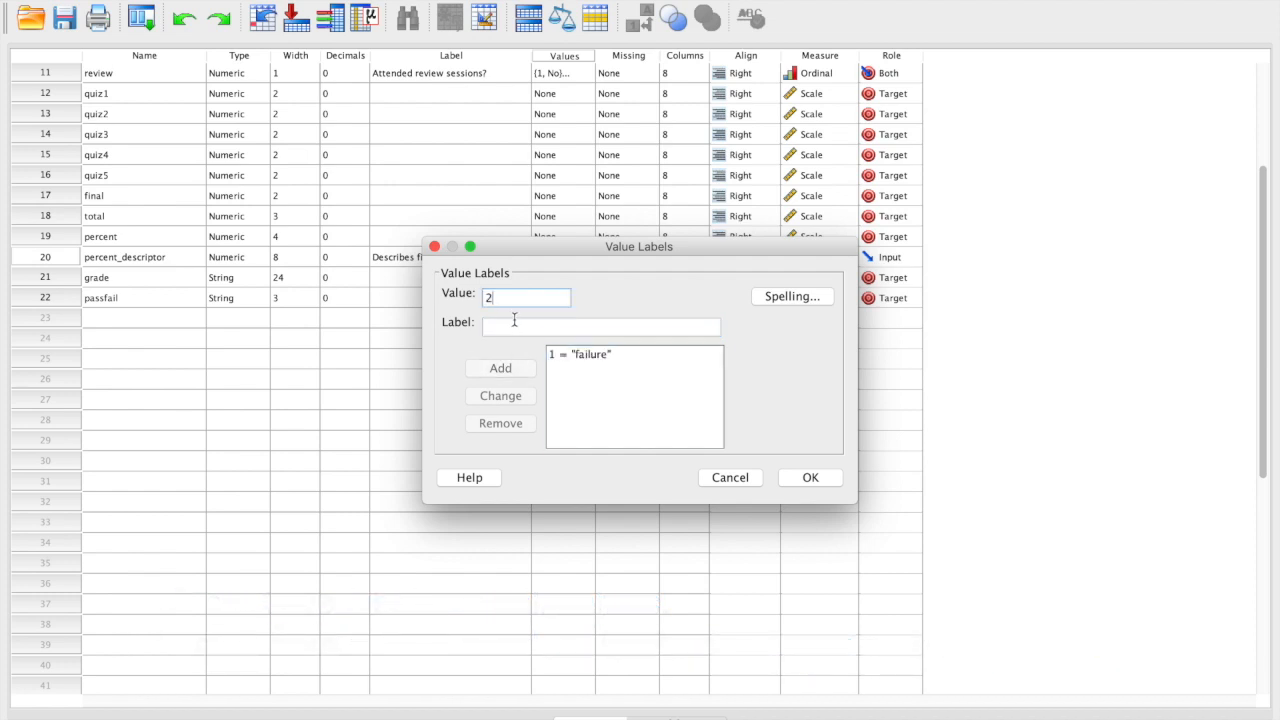
- Add the value labels "minimal pass" for 2 and "poor" for 3
{"action": "left_click", "coordinate": [514, 330]}
{"action": "type", "text": "minimal pass"}
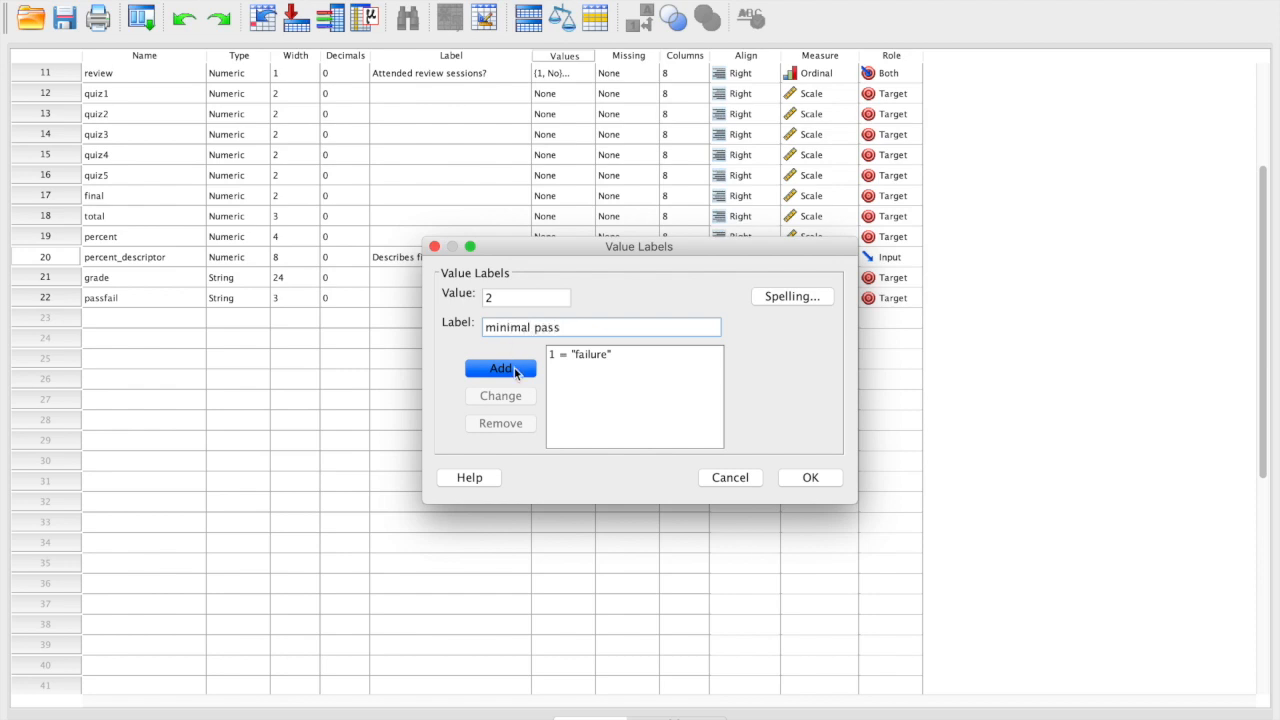
{"action": "left_click", "coordinate": [514, 366]}
{"action": "type", "text": "3"}
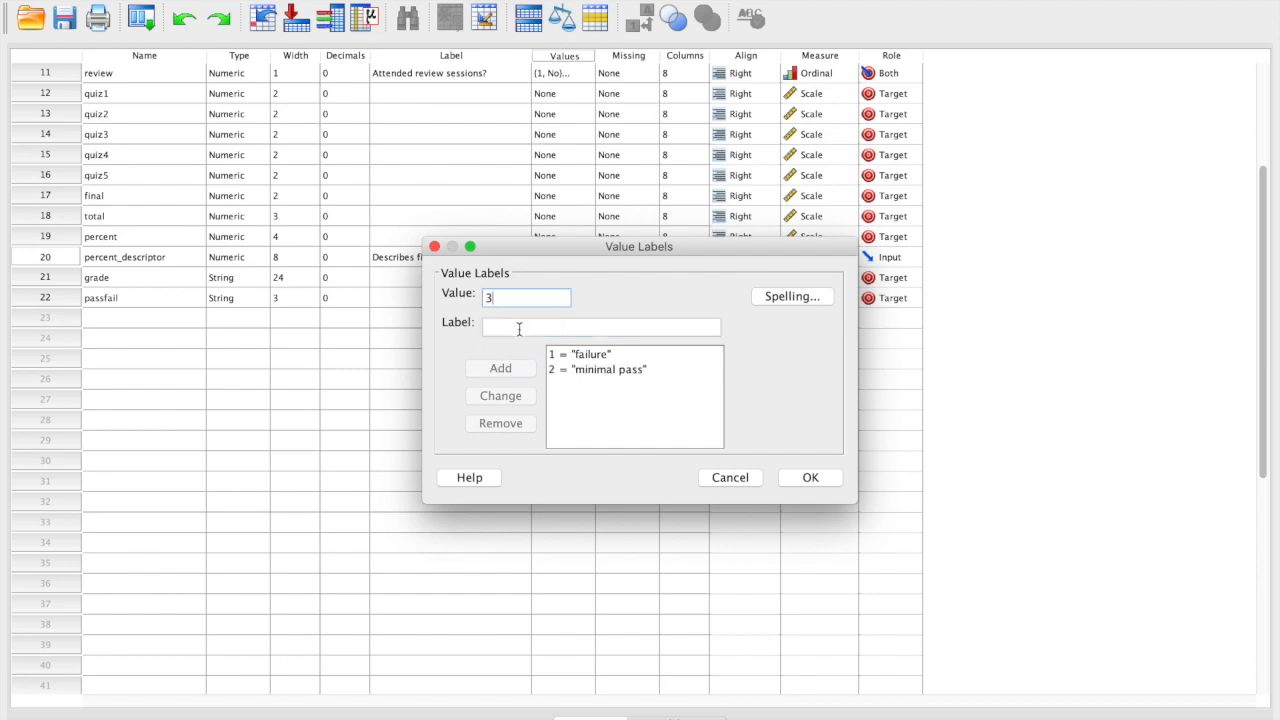
{"action": "left_click", "coordinate": [519, 330]}
{"action": "type", "text": "poor"}
{"action": "left_click", "coordinate": [516, 367]}
- Add the value label "satisfactory" for value 4
{"action": "type", "text": "4"}
{"action": "left_click", "coordinate": [525, 325]}
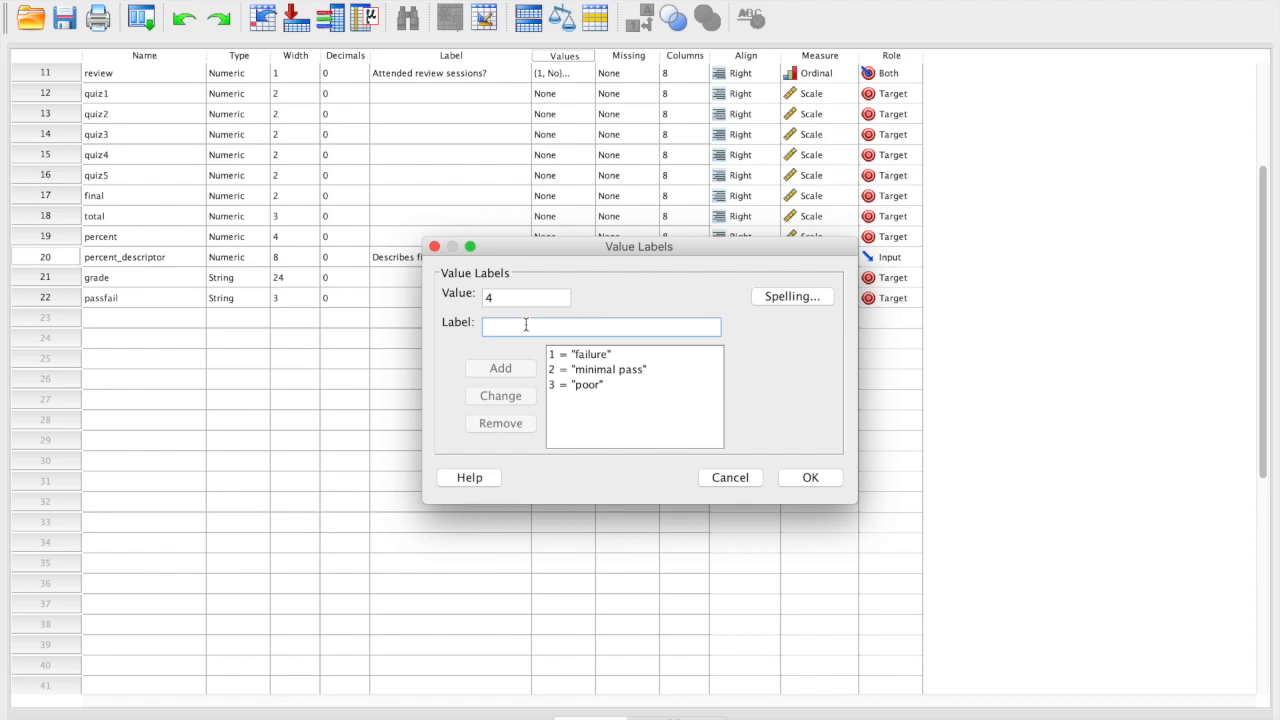
{"action": "type", "text": "satisfactory"}
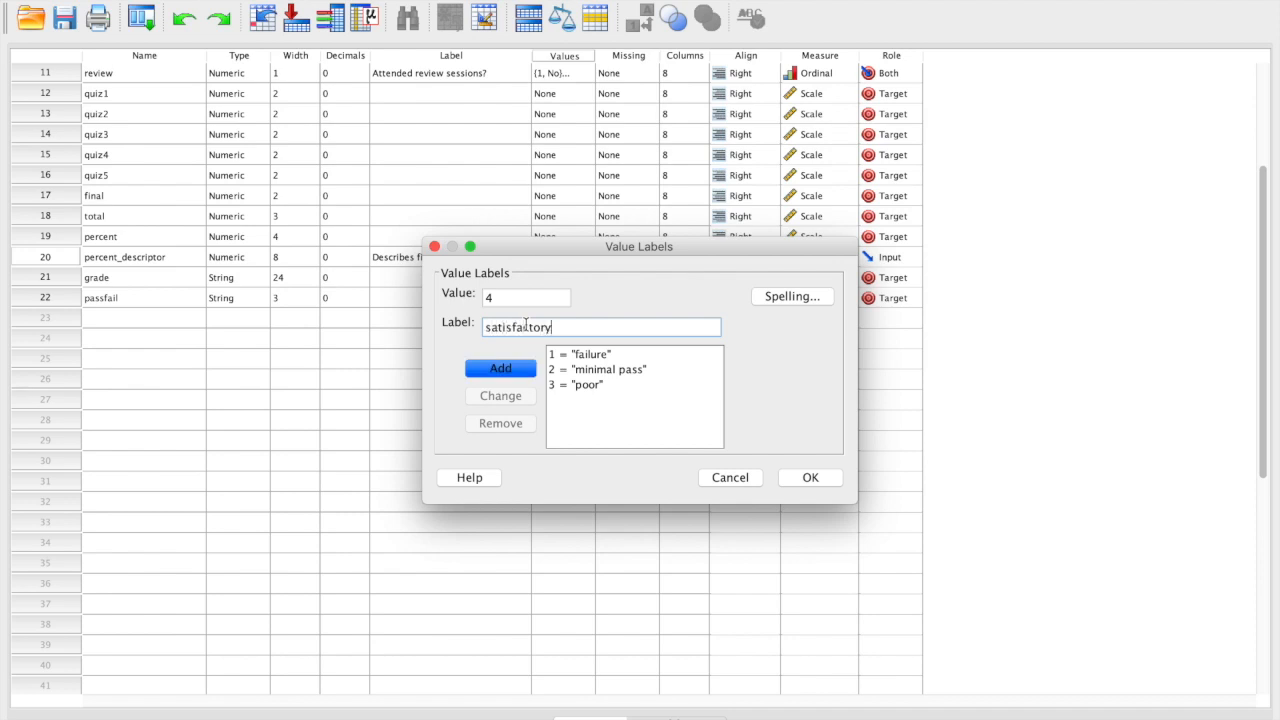
{"action": "left_click", "coordinate": [512, 369]}
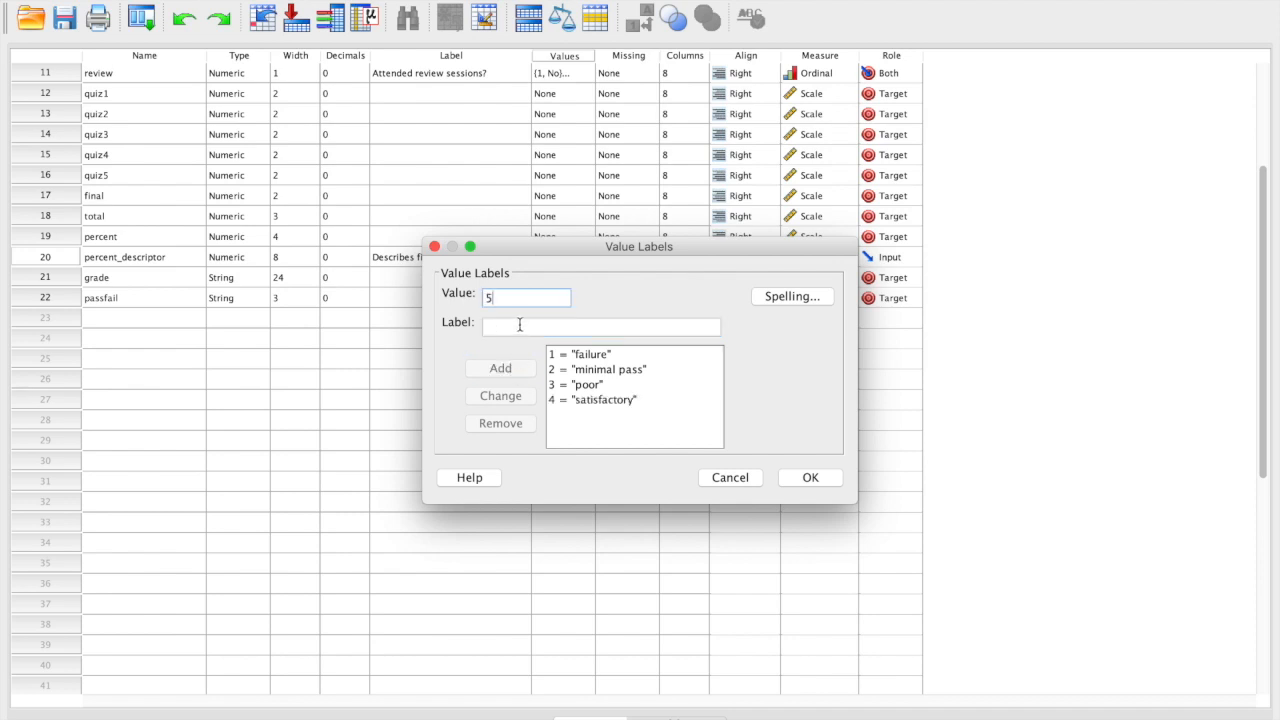
- Add the value labels "good" for 5 and "excellent" for 6, and apply the labels to percent_descriptor
{"action": "left_click", "coordinate": [521, 329]}
{"action": "type", "text": "good"}
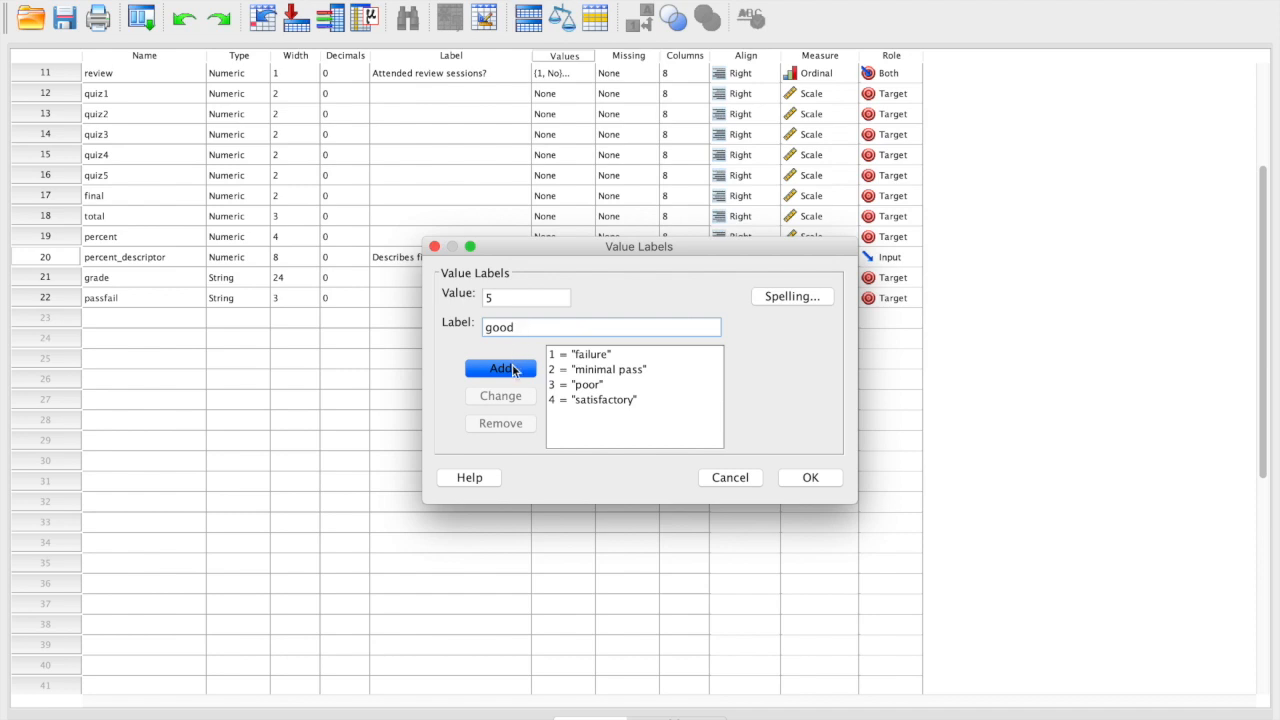
{"action": "left_click", "coordinate": [514, 368]}
{"action": "type", "text": "6"}
{"action": "left_click", "coordinate": [518, 327]}
{"action": "type", "text": "excellent"}
{"action": "left_click", "coordinate": [524, 369]}
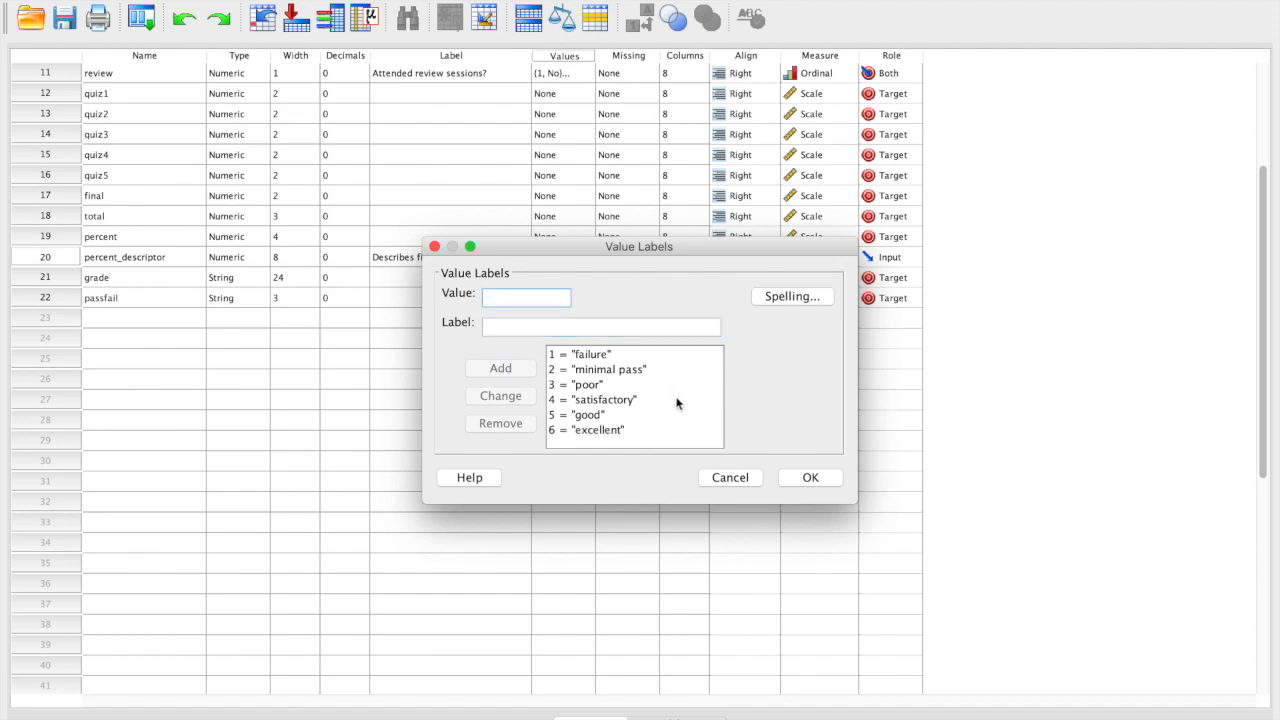
{"action": "left_click", "coordinate": [800, 479]}
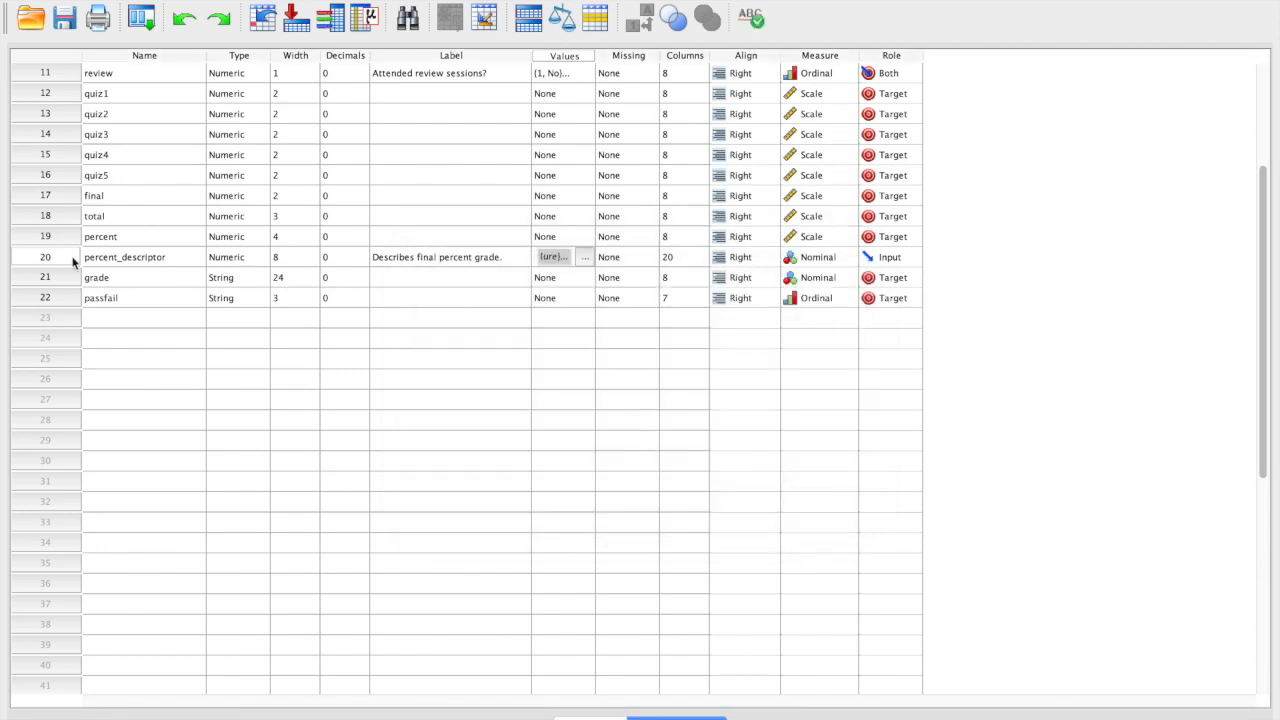
- Go to the percent_descriptor column in the data and display its value labels instead of the numeric codes
{"action": "double_click", "coordinate": [46, 257]}
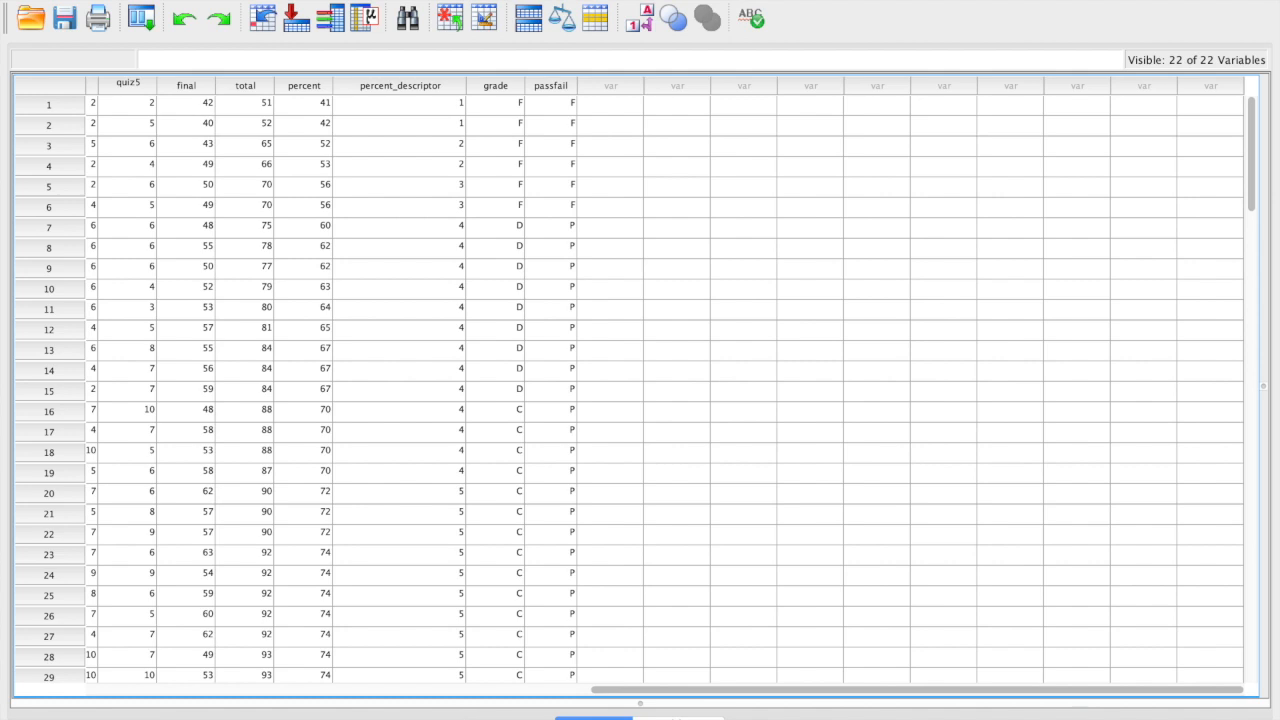
{"action": "left_click_drag", "start_coordinate": [612, 697], "coordinate": [484, 693]}
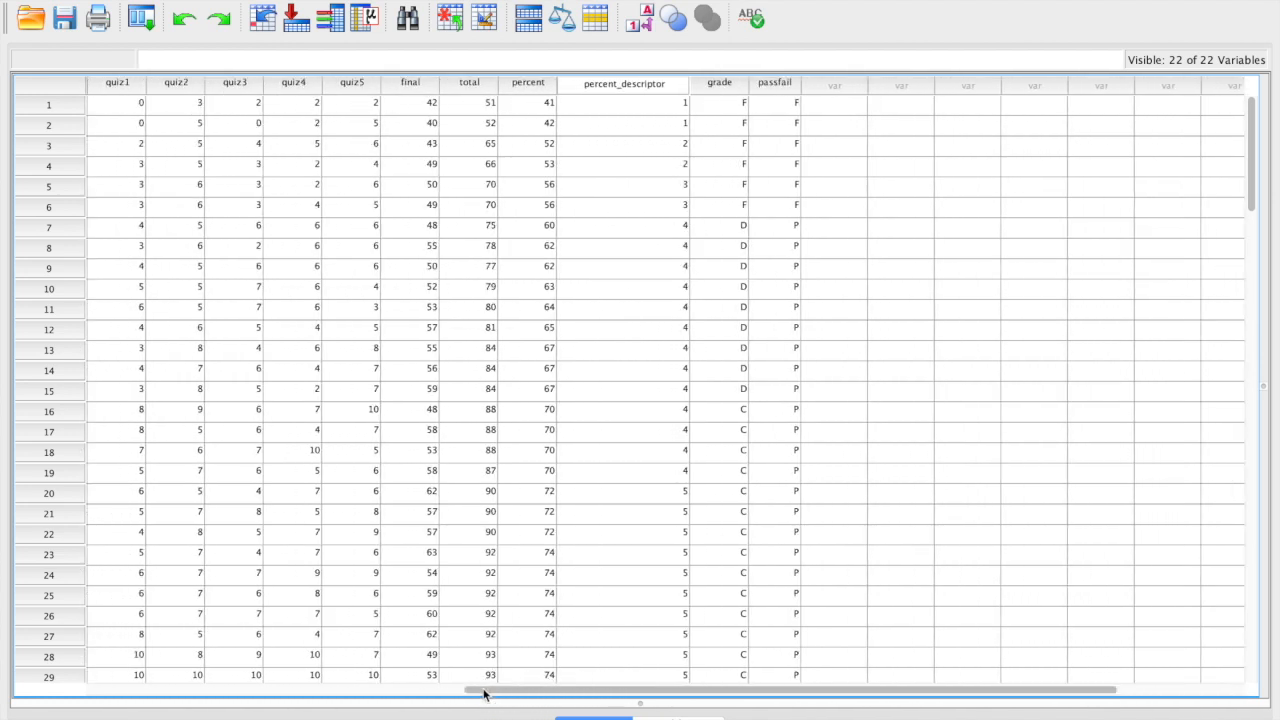
{"action": "left_click", "coordinate": [643, 30]}
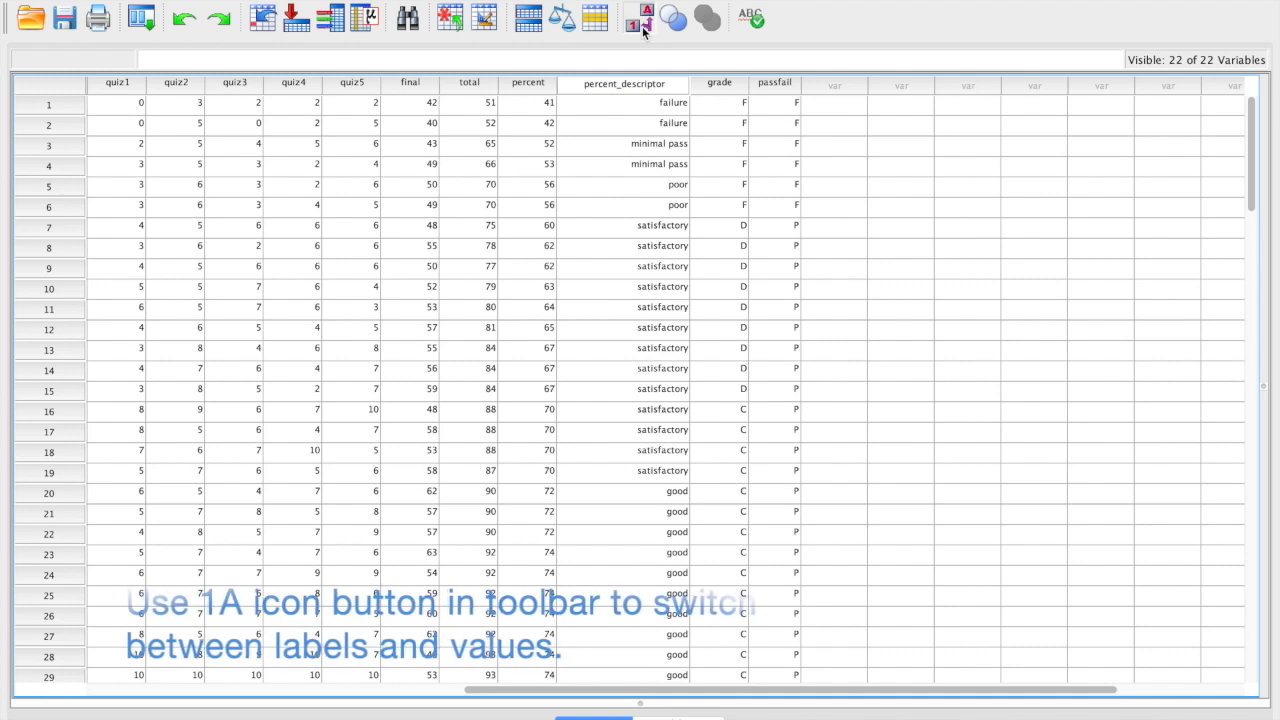
- Switch the data display back and forth between numeric values and value labels to compare them, leaving the labels shown
{"action": "left_click", "coordinate": [643, 30]}
{"action": "left_click", "coordinate": [643, 30]}
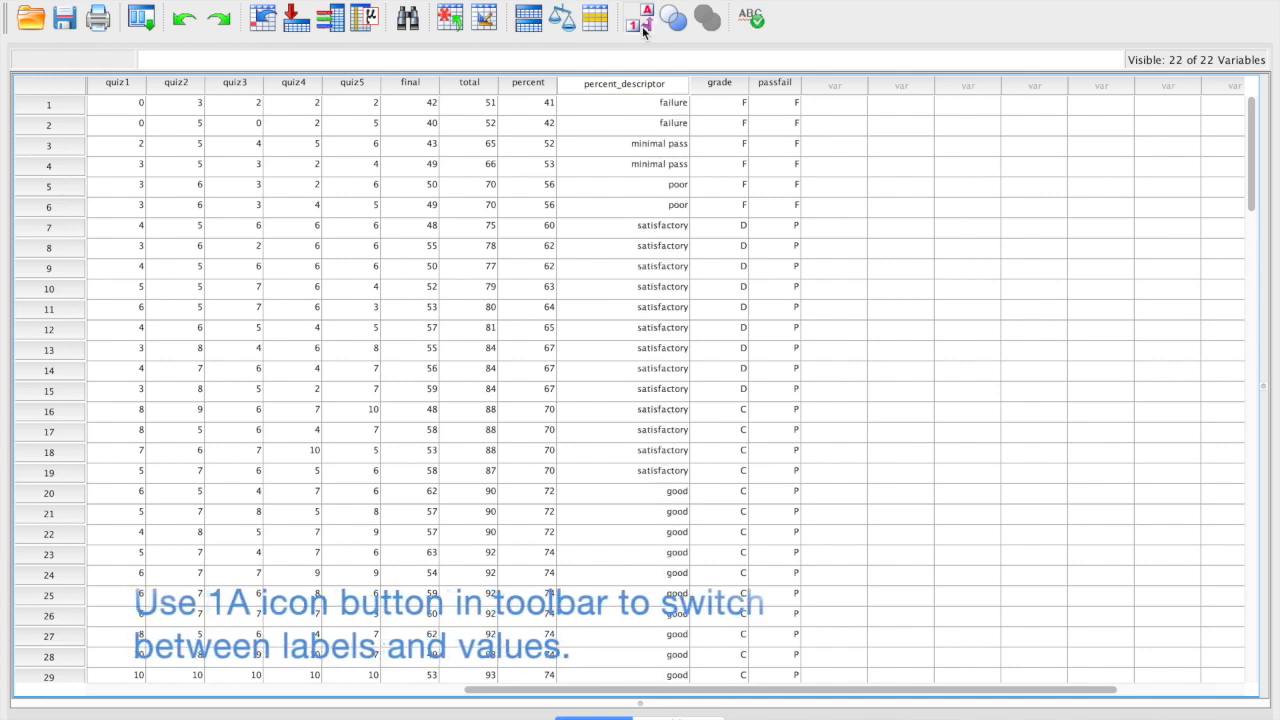
{"action": "left_click", "coordinate": [643, 30]}
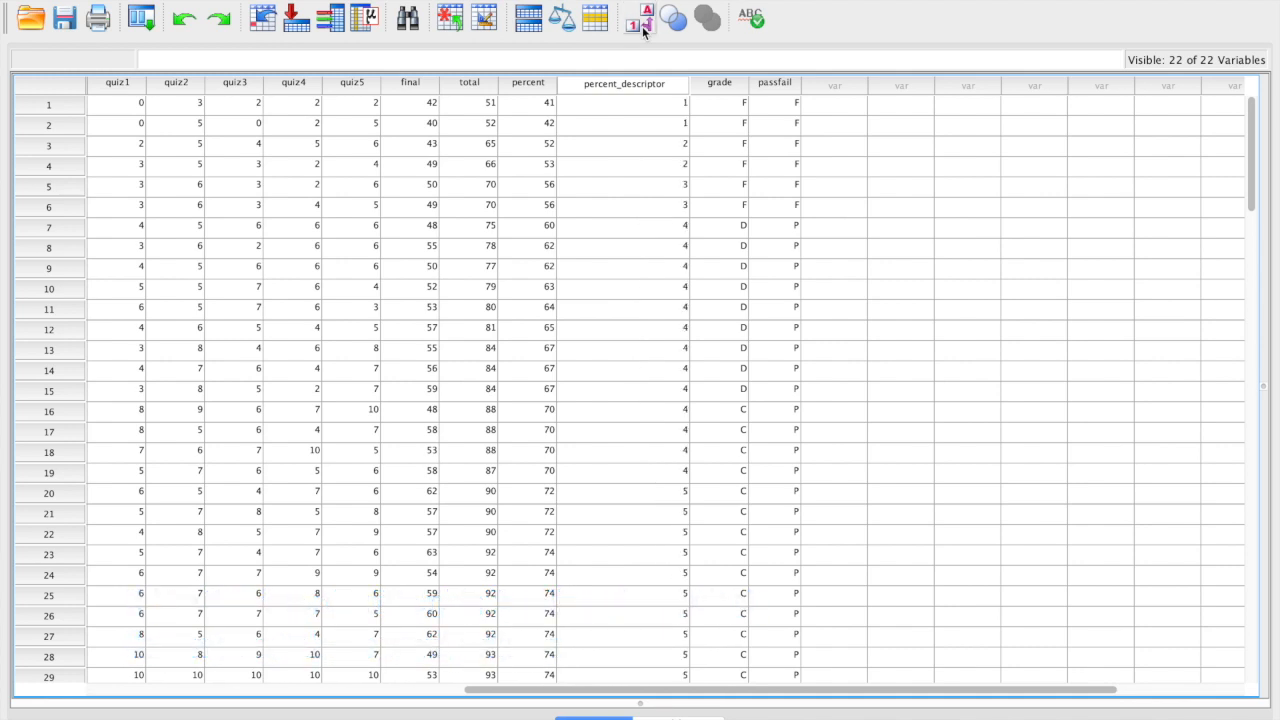
{"action": "left_click", "coordinate": [643, 30]}
{"action": "left_click", "coordinate": [643, 30]}
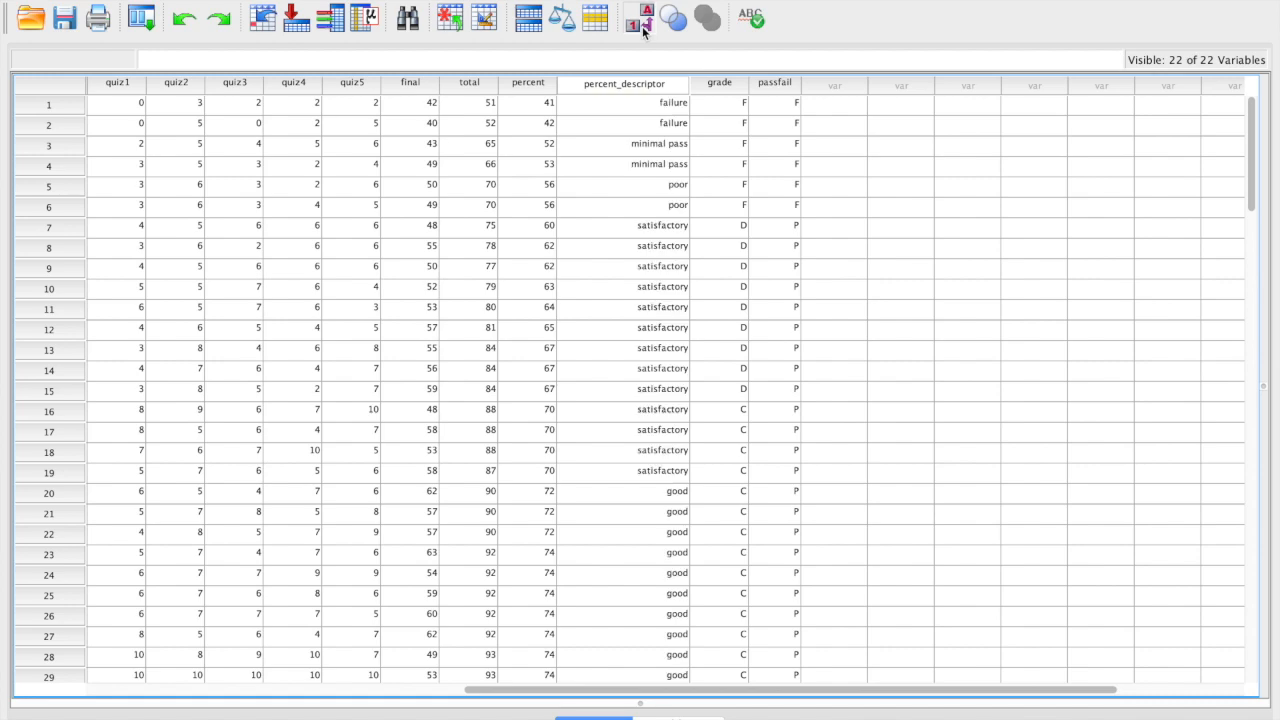